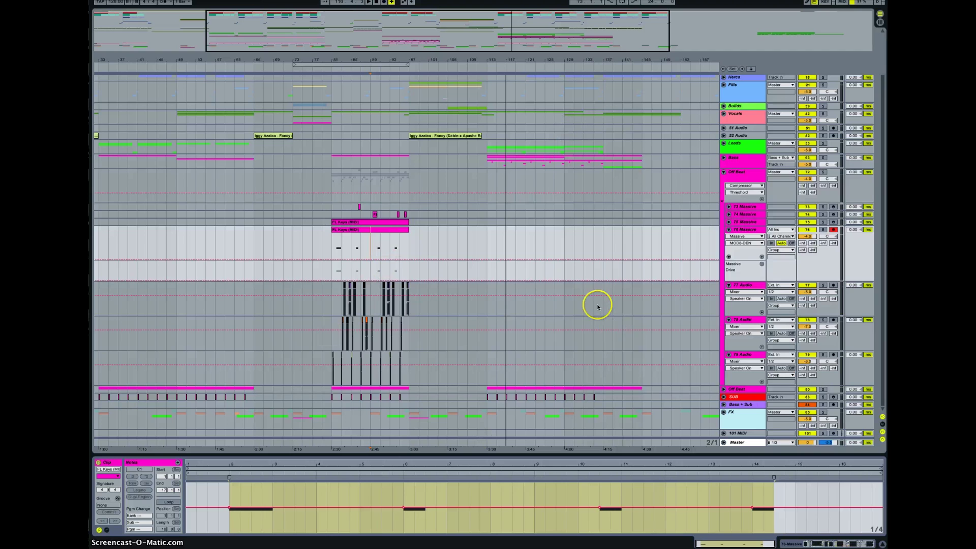
Deactivate the 76 Massive track and select its FL Keys (MIDI) clip in the arrangement
{"action": "left_click", "coordinate": [743, 237]}
{"action": "left_click", "coordinate": [745, 229]}
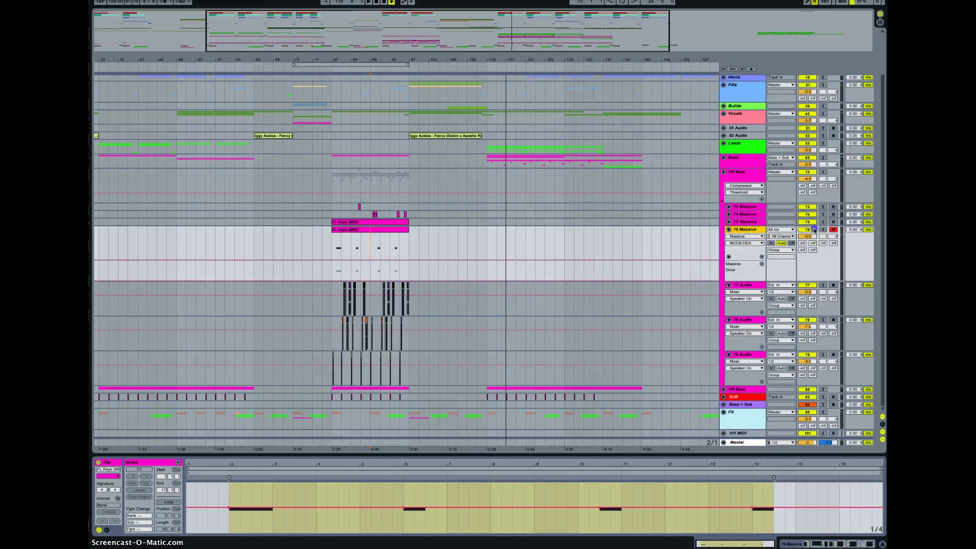
{"action": "left_click", "coordinate": [807, 230]}
{"action": "left_click", "coordinate": [374, 233]}
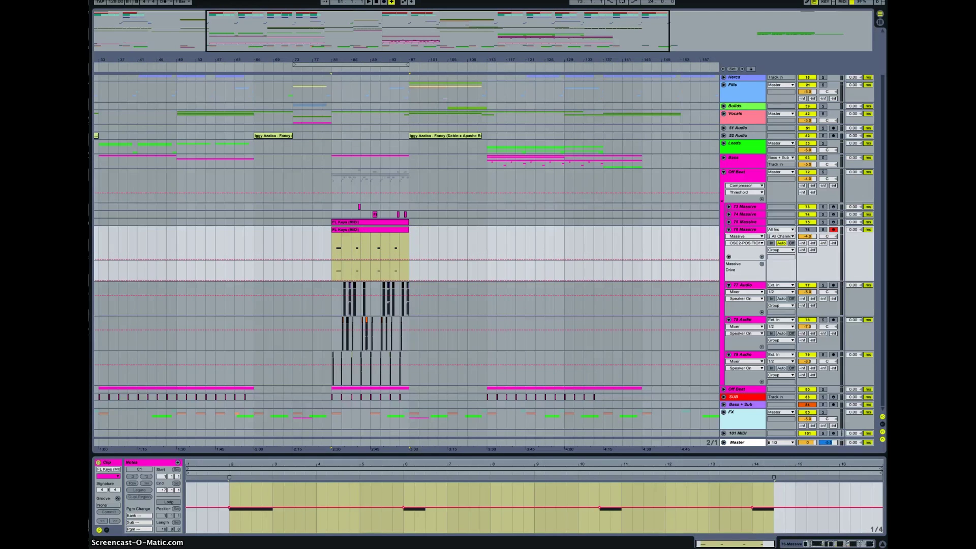
Open the Massive synth of the 76 Massive track, reposition its window and start a new sound
{"action": "key", "text": "ctrl+Up"}
{"action": "key", "text": "ctrl+Up"}
{"action": "left_click_drag", "start_coordinate": [388, 318], "coordinate": [303, 92]}
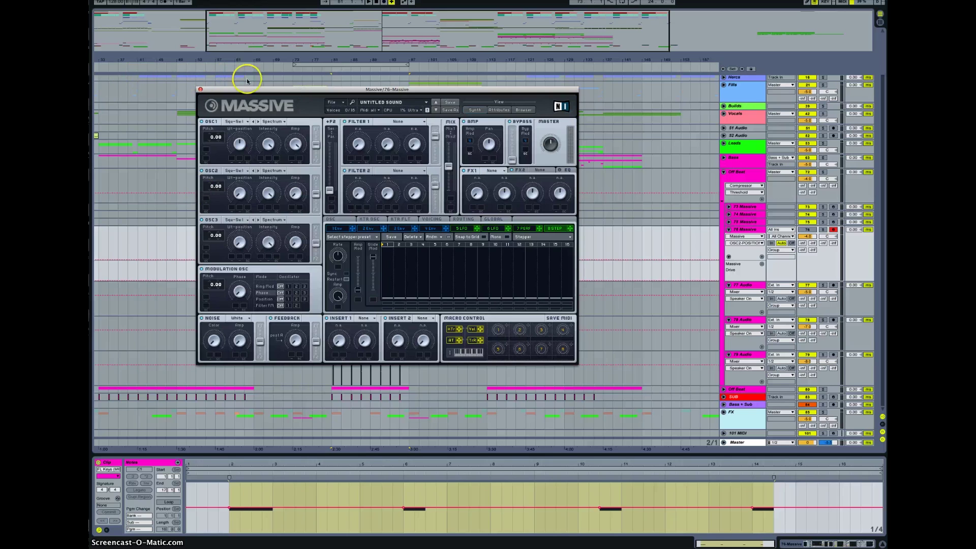
{"action": "left_click_drag", "start_coordinate": [260, 90], "coordinate": [391, 157]}
{"action": "left_click", "coordinate": [464, 170]}
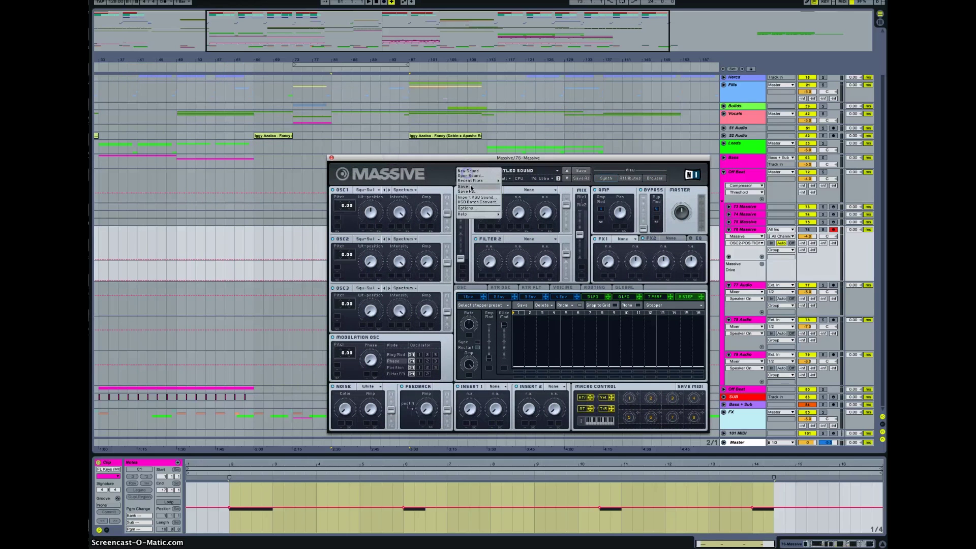
{"action": "left_click", "coordinate": [484, 174]}
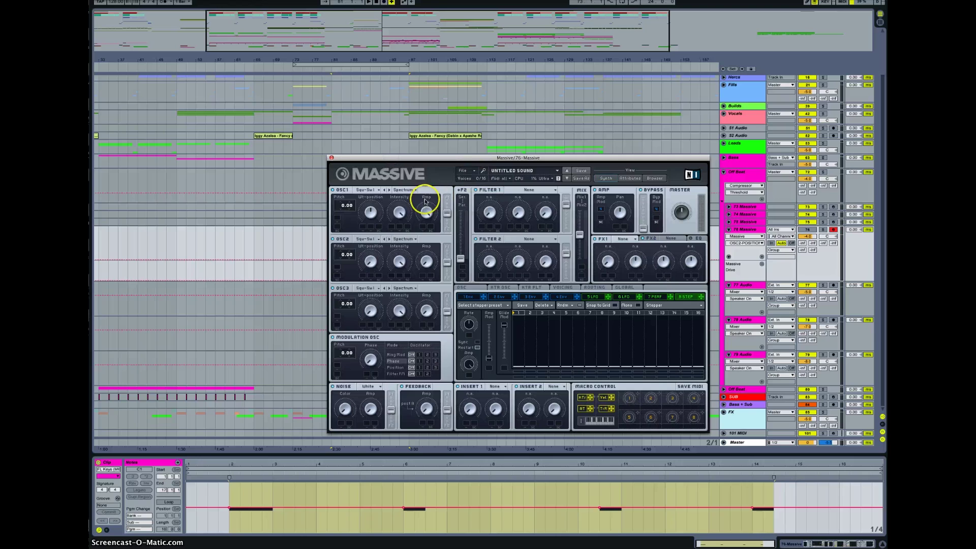
Set the wavetable modes to Bend -/+ for oscillator 1, Bend + for oscillator 2 and Bend - for oscillator 3
{"action": "left_click", "coordinate": [411, 190]}
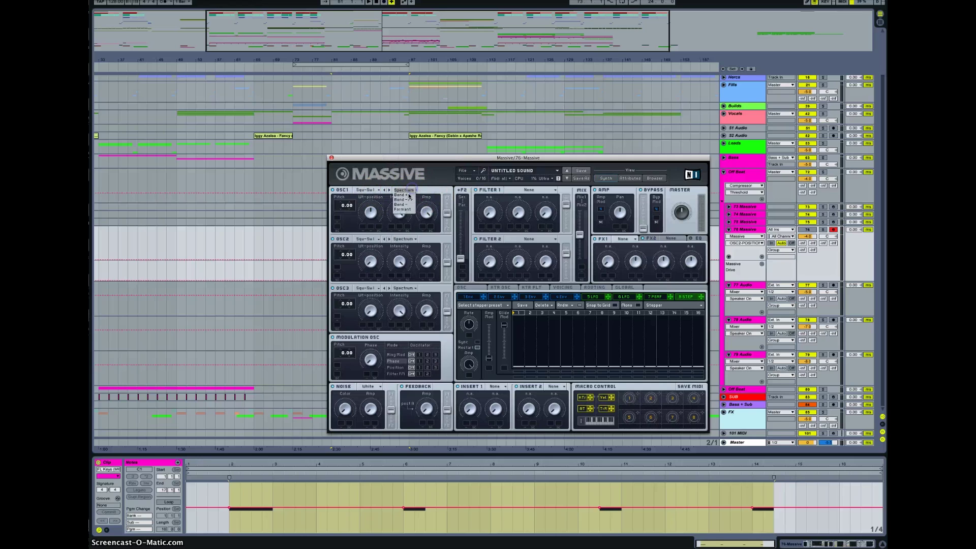
{"action": "left_click", "coordinate": [408, 200]}
{"action": "left_click", "coordinate": [409, 240]}
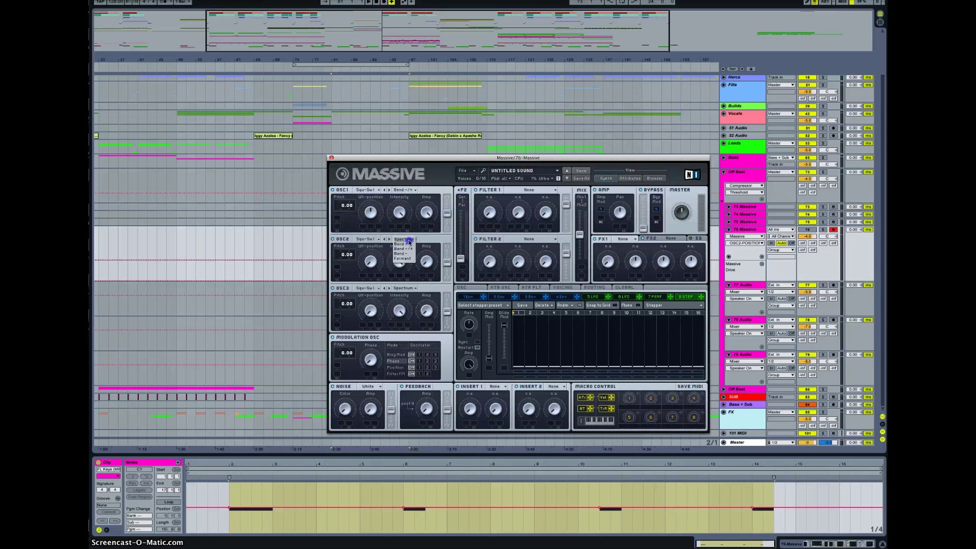
{"action": "left_click", "coordinate": [410, 245]}
{"action": "left_click", "coordinate": [407, 288]}
{"action": "left_click", "coordinate": [407, 303]}
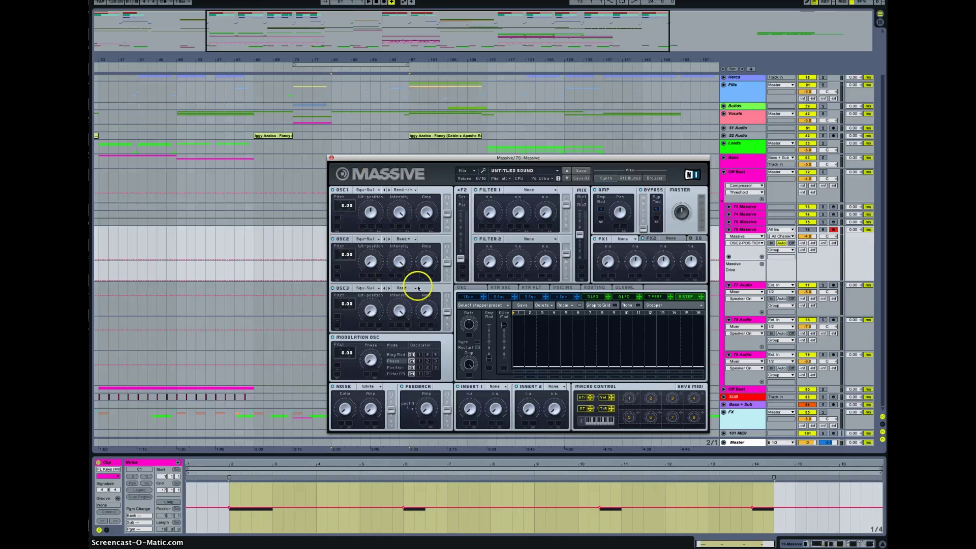
Choose the wavetables Chrome for oscillator 1, A.I. for oscillator 2 and Squelchy for oscillator 3
{"action": "left_click", "coordinate": [376, 190]}
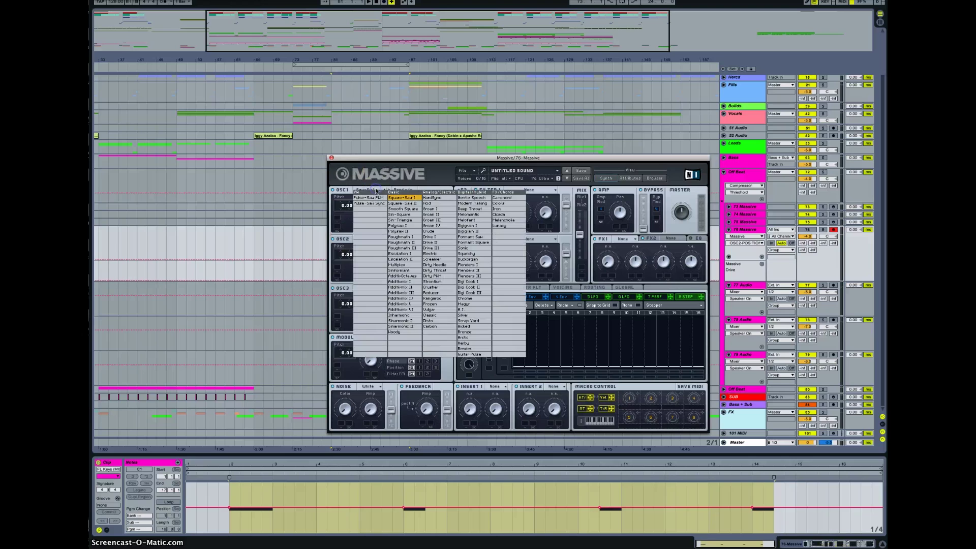
{"action": "left_click", "coordinate": [481, 299]}
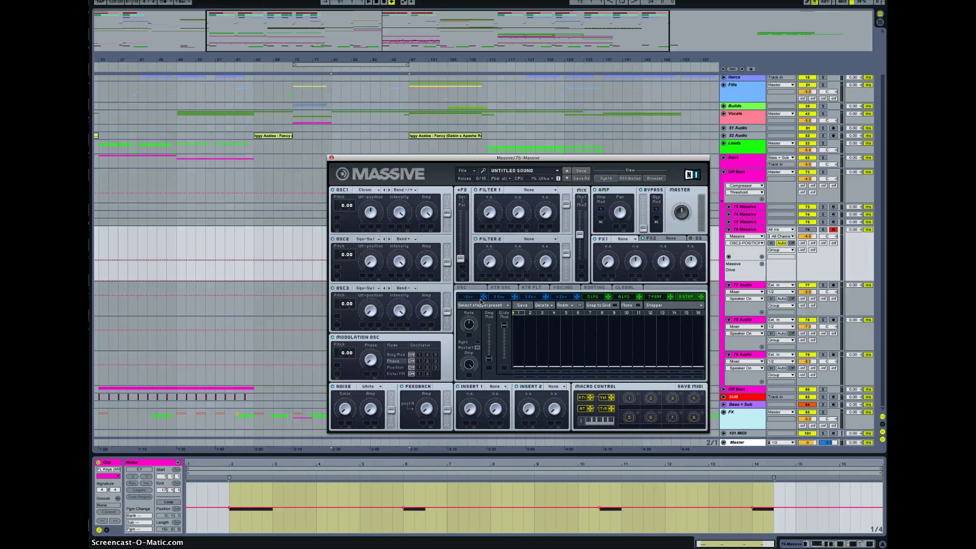
{"action": "left_click", "coordinate": [367, 239]}
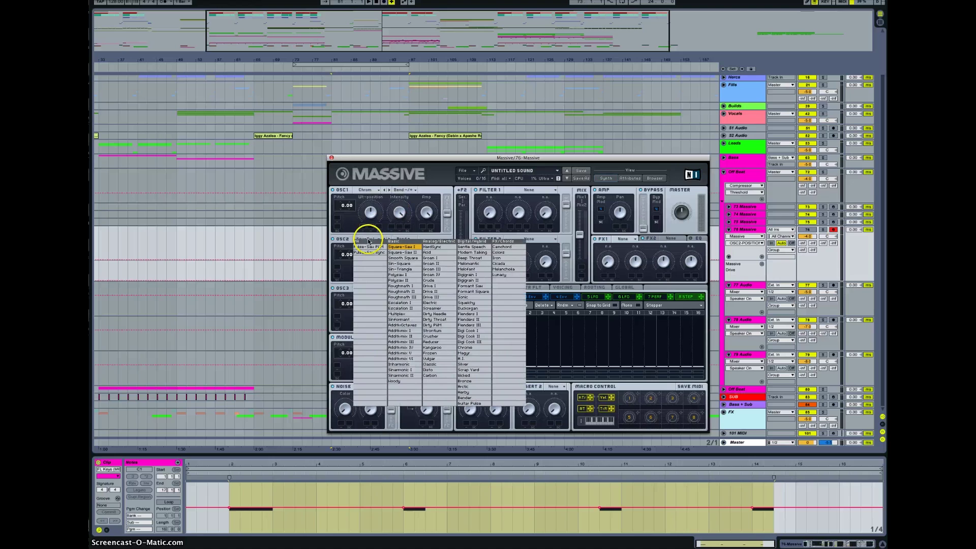
{"action": "left_click", "coordinate": [469, 364]}
{"action": "left_click", "coordinate": [368, 288]}
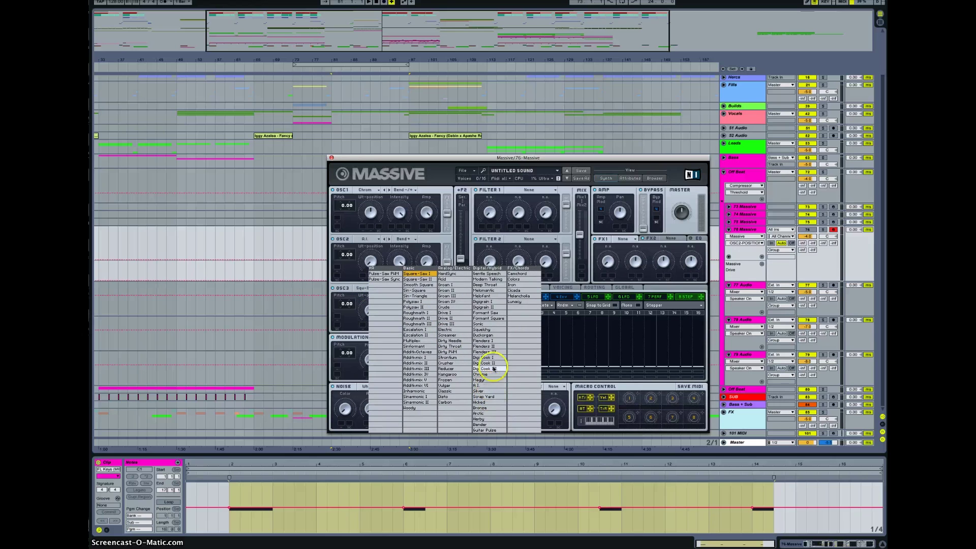
{"action": "left_click", "coordinate": [485, 330]}
Adjust the amp, wavetable position and intensity of oscillator 1
{"action": "left_click", "coordinate": [426, 223]}
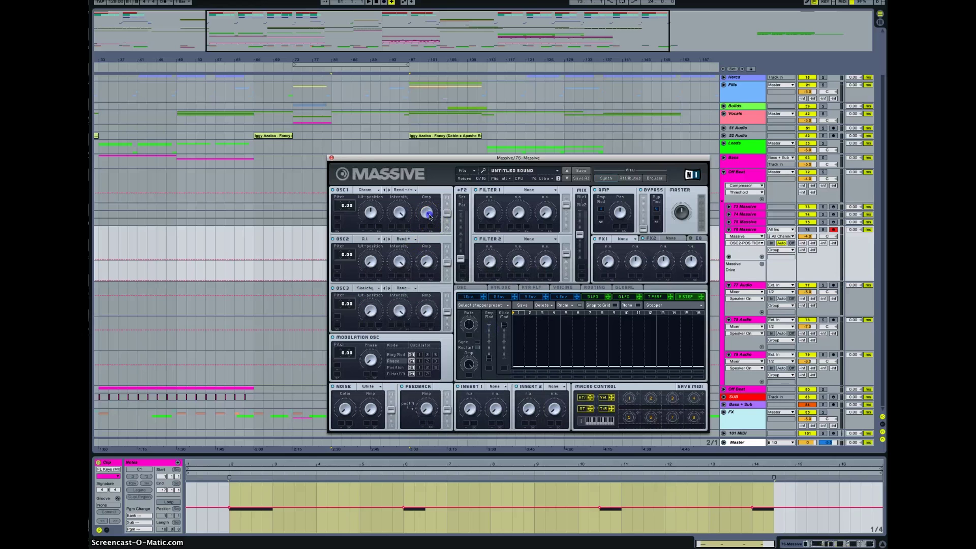
{"action": "left_click", "coordinate": [370, 212]}
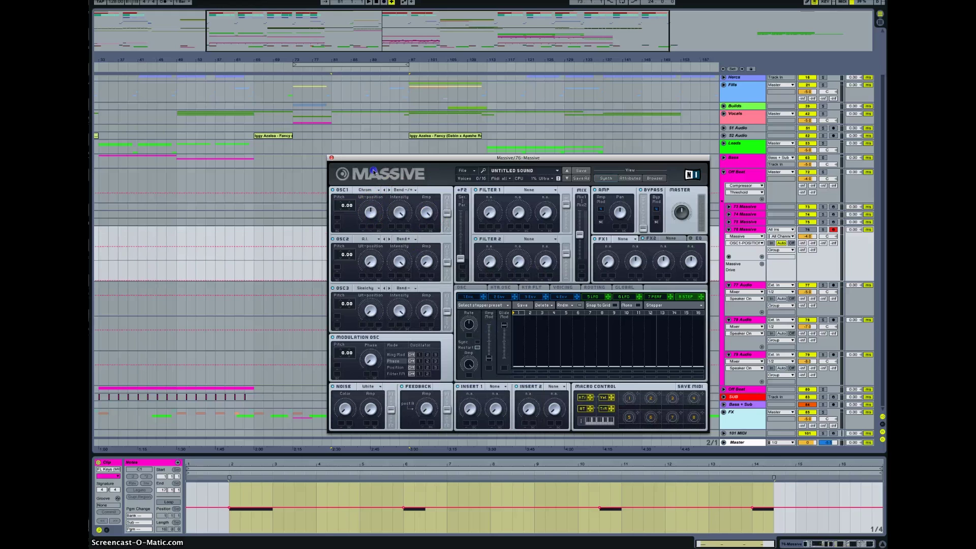
{"action": "left_click", "coordinate": [399, 212]}
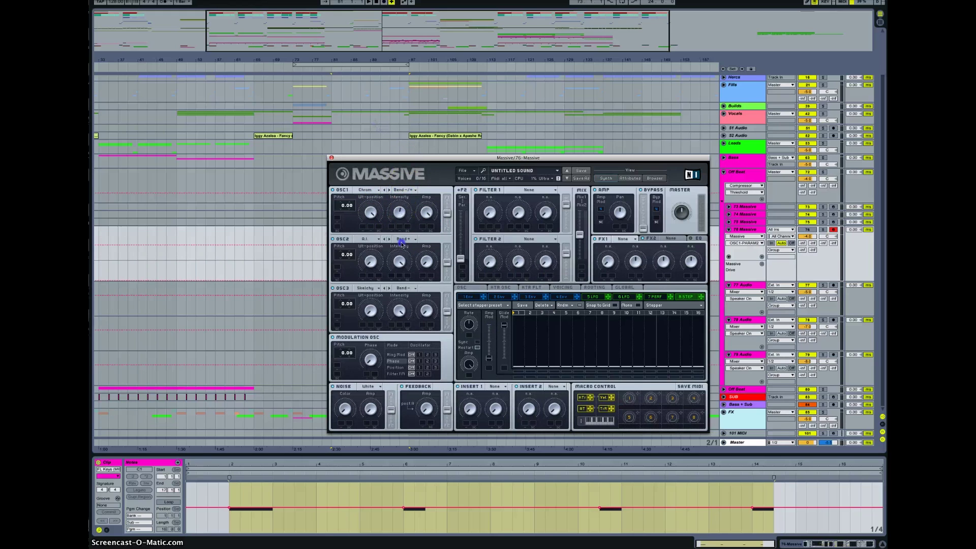
{"action": "left_click", "coordinate": [404, 249]}
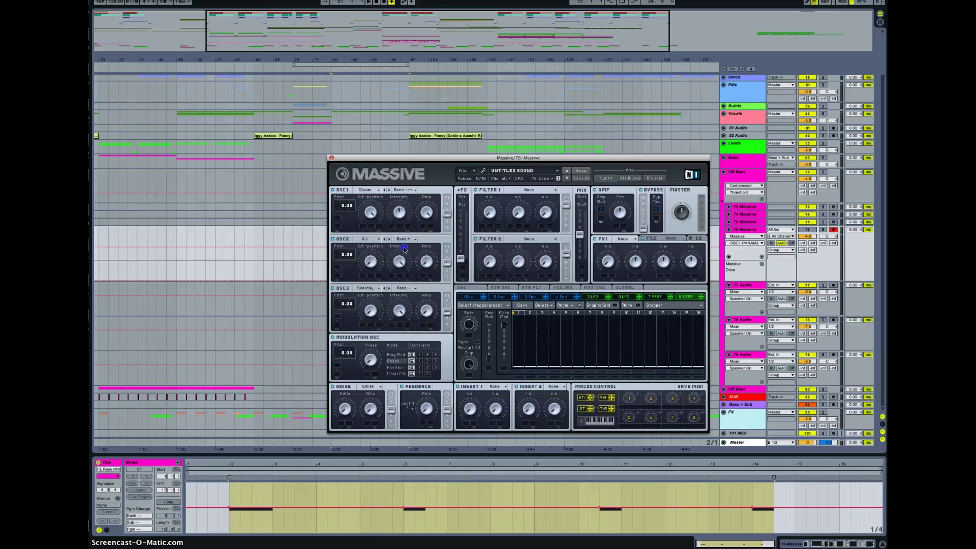
Solo the 76 Massive track and balance the amp levels of oscillators 1 and 2
{"action": "left_click", "coordinate": [823, 230]}
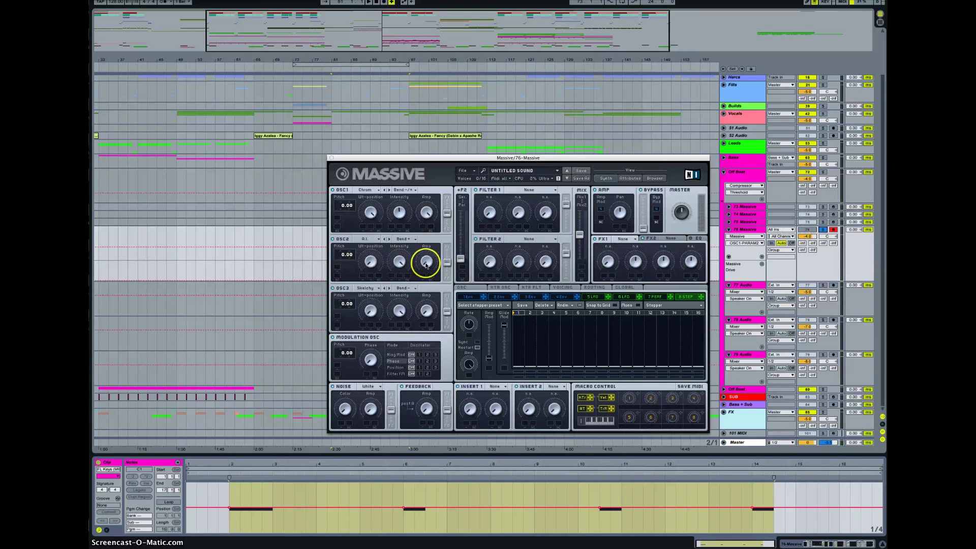
{"action": "left_click", "coordinate": [427, 263]}
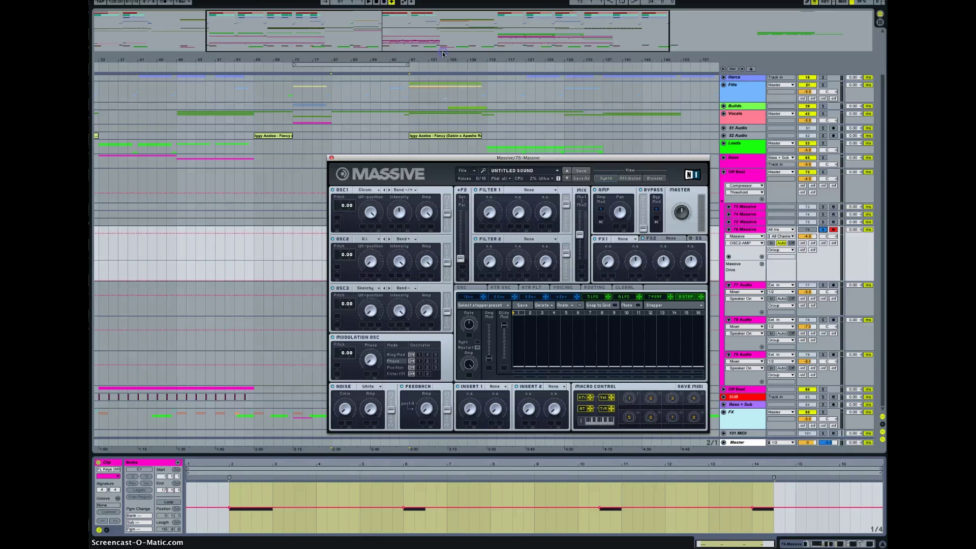
{"action": "left_click", "coordinate": [427, 216]}
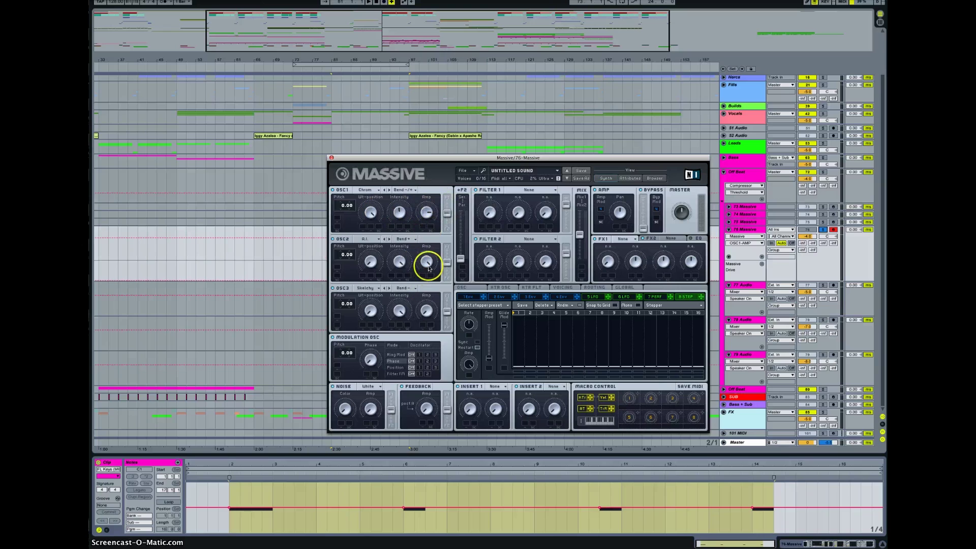
Adjust the wavetable position and intensity of oscillator 2
{"action": "left_click", "coordinate": [371, 260]}
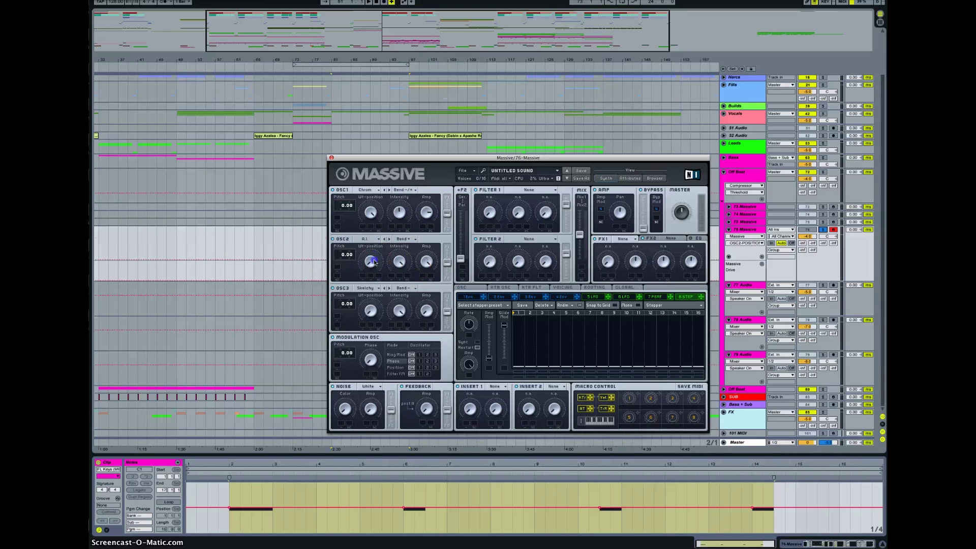
{"action": "left_click", "coordinate": [399, 260]}
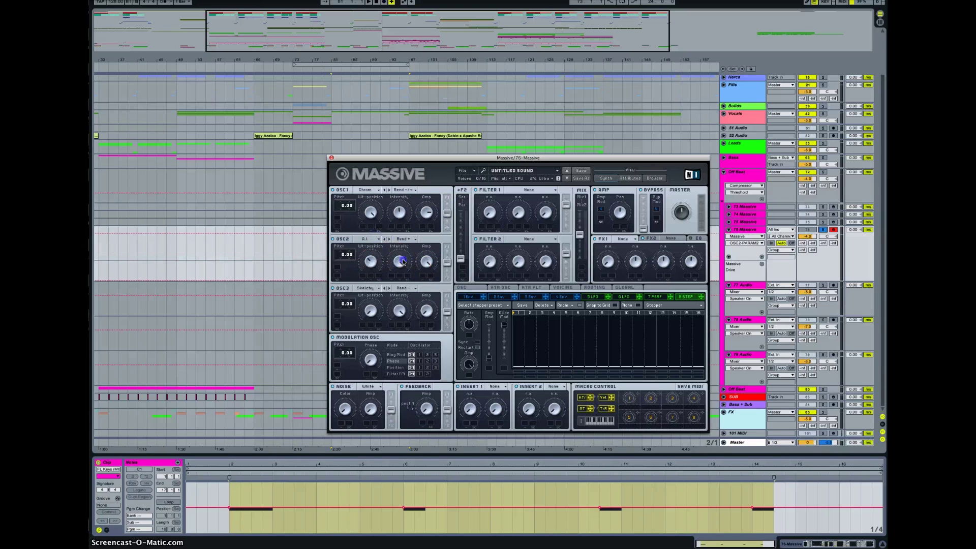
{"action": "left_click_drag", "start_coordinate": [403, 265], "coordinate": [427, 305]}
Raise the amp of oscillator 3 and adjust its intensity and wavetable position
{"action": "left_click_drag", "start_coordinate": [436, 230], "coordinate": [439, 166]}
{"action": "left_click", "coordinate": [406, 310]}
{"action": "left_click_drag", "start_coordinate": [406, 310], "coordinate": [405, 334]}
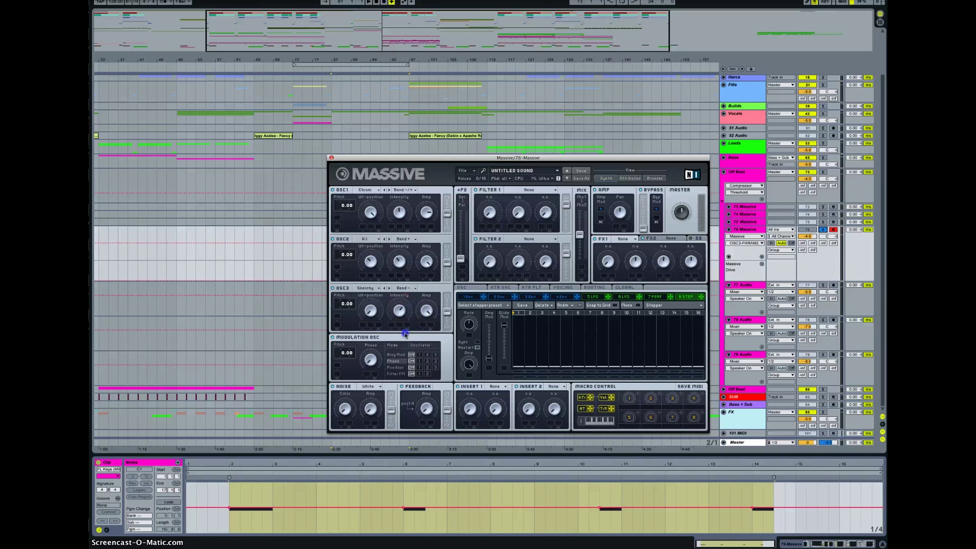
{"action": "left_click", "coordinate": [369, 272]}
{"action": "left_click", "coordinate": [371, 310]}
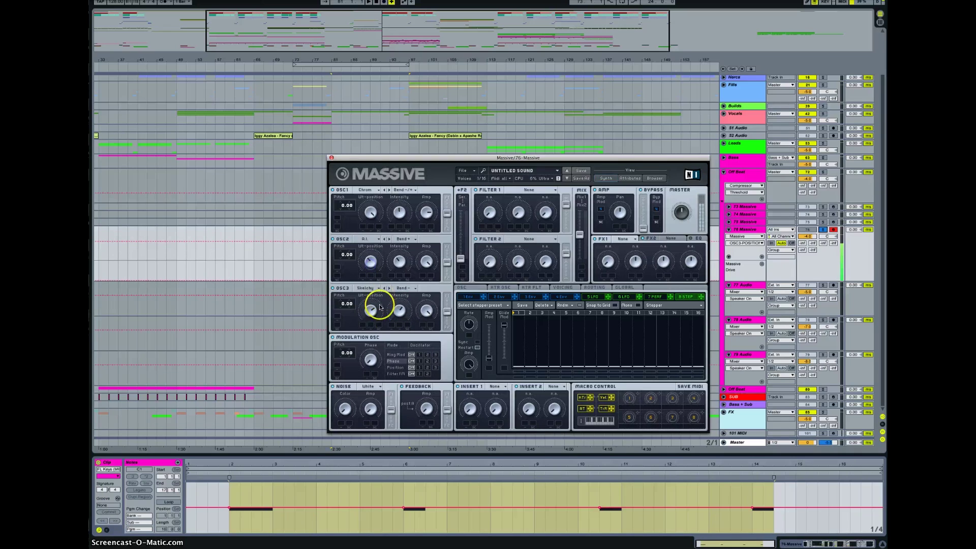
Set oscillator 2's pitch to -12.00, then apply the modulation oscillator's phase modulation to oscillator 1 and adjust its amount
{"action": "left_click_drag", "start_coordinate": [340, 255], "coordinate": [342, 269]}
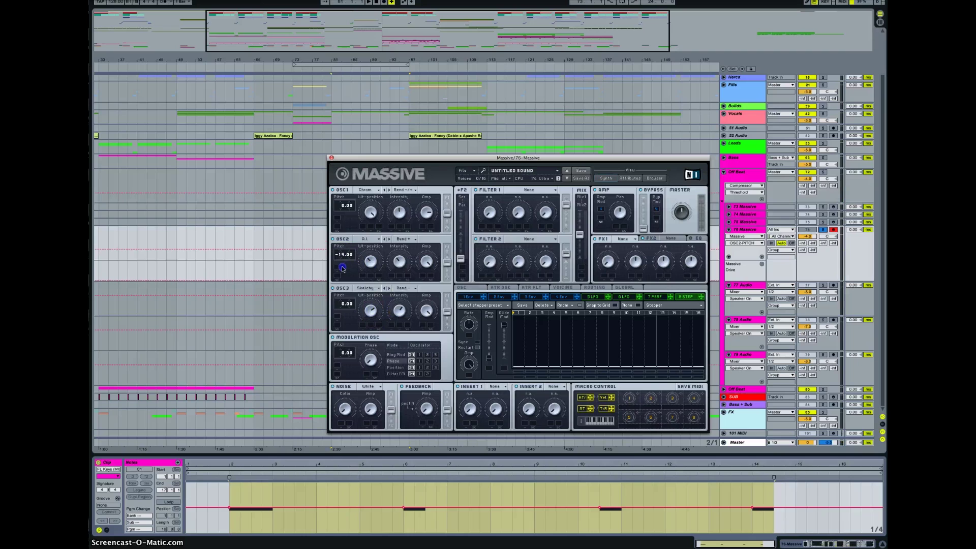
{"action": "left_click_drag", "start_coordinate": [343, 257], "coordinate": [344, 256]}
{"action": "left_click", "coordinate": [419, 361]}
{"action": "left_click", "coordinate": [370, 359]}
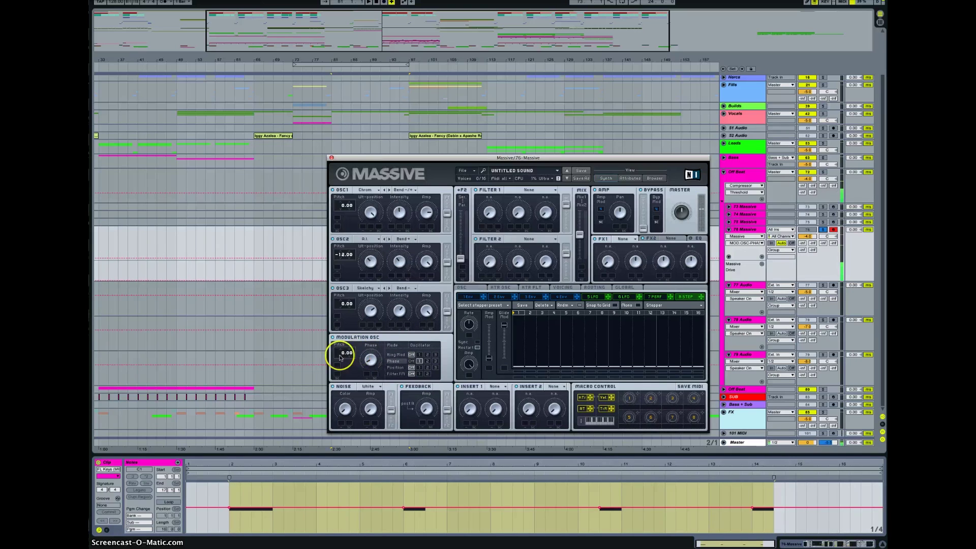
Adjust the noise generator's color and amp and the feedback amp
{"action": "left_click", "coordinate": [345, 410]}
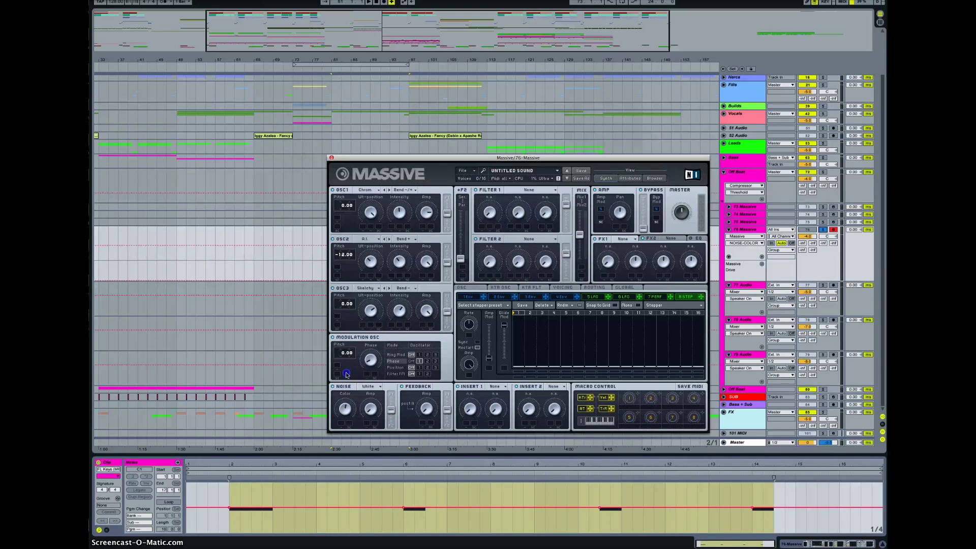
{"action": "left_click", "coordinate": [370, 409]}
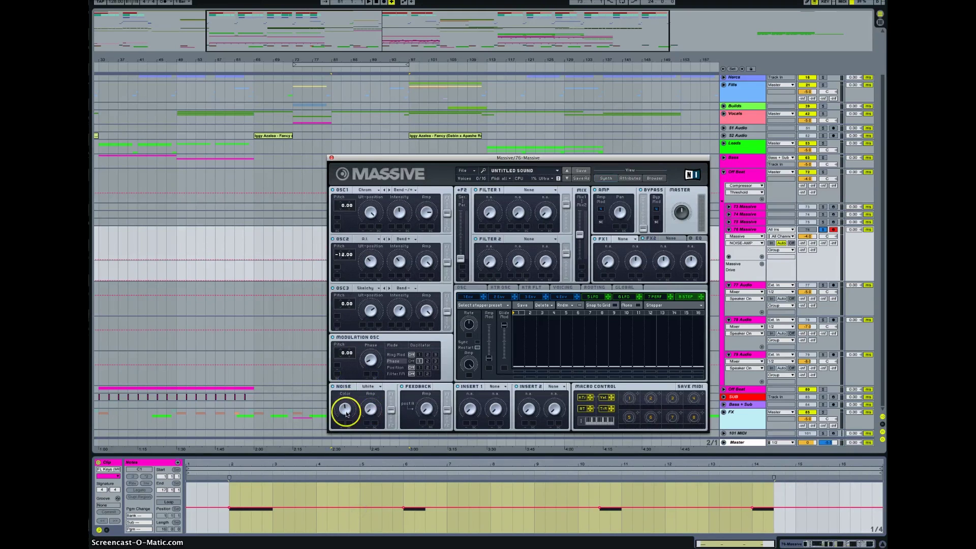
{"action": "left_click", "coordinate": [430, 409]}
{"action": "left_click_drag", "start_coordinate": [430, 411], "coordinate": [430, 406]}
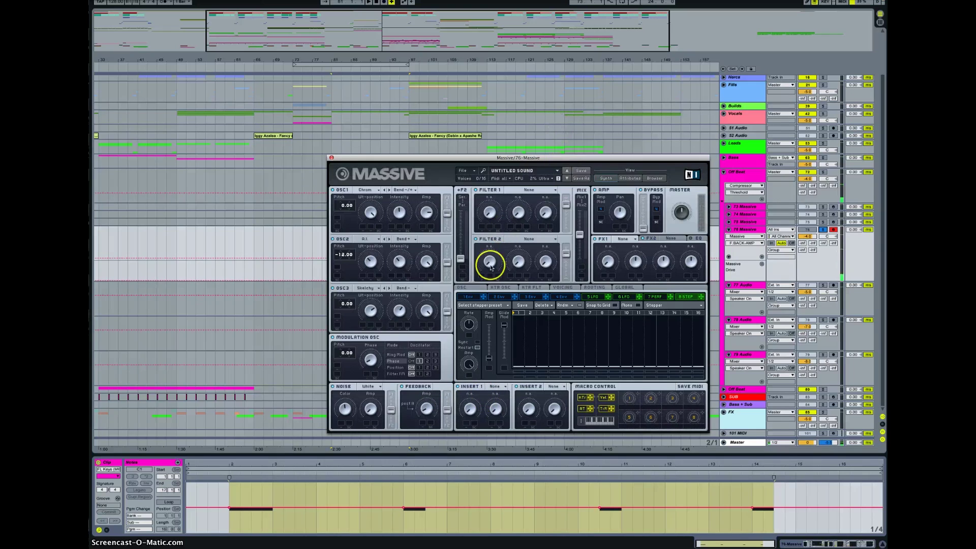
Raise the serial/parallel filter fader and set Filter 1 to Allpass, adjusting its cutoff and output level
{"action": "left_click_drag", "start_coordinate": [469, 265], "coordinate": [478, 109]}
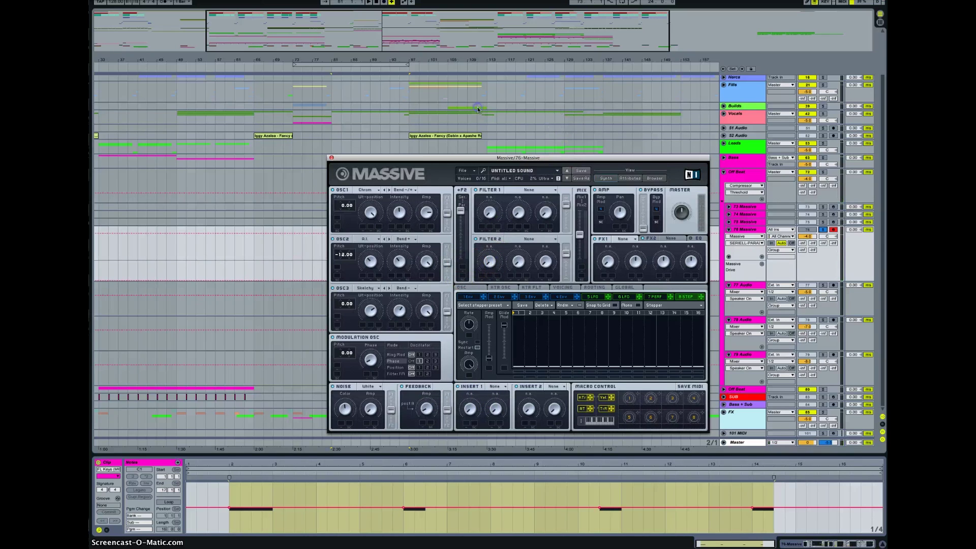
{"action": "left_click", "coordinate": [529, 191]}
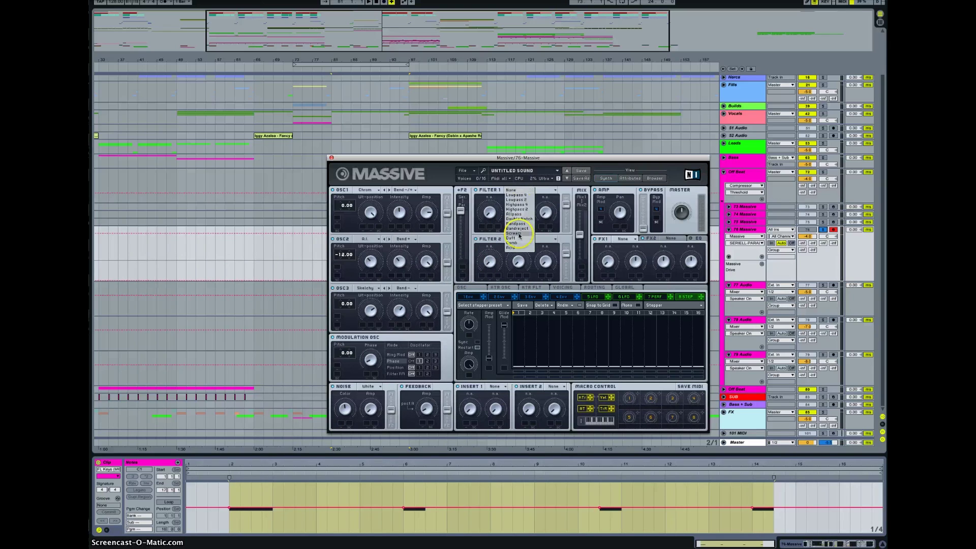
{"action": "left_click", "coordinate": [521, 214]}
{"action": "left_click", "coordinate": [489, 211]}
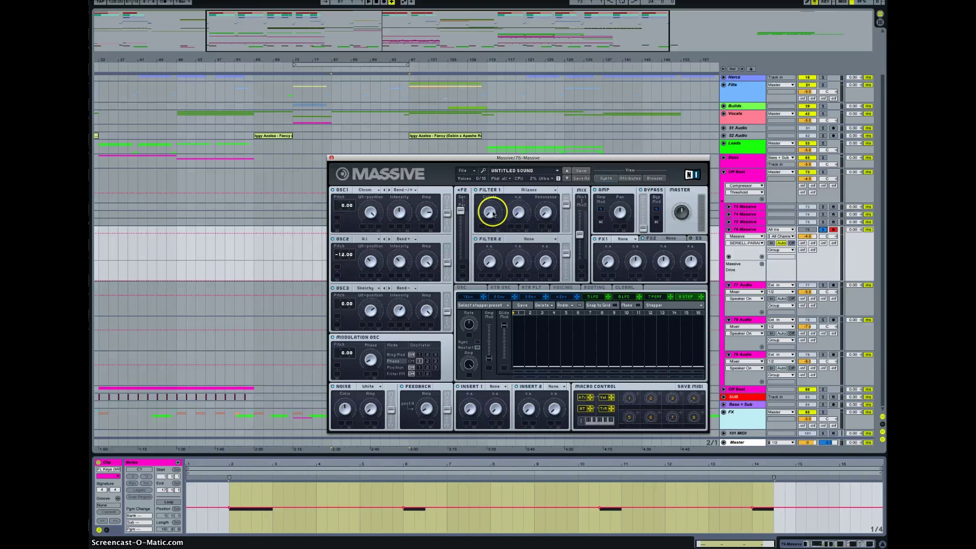
{"action": "left_click_drag", "start_coordinate": [492, 203], "coordinate": [492, 186]}
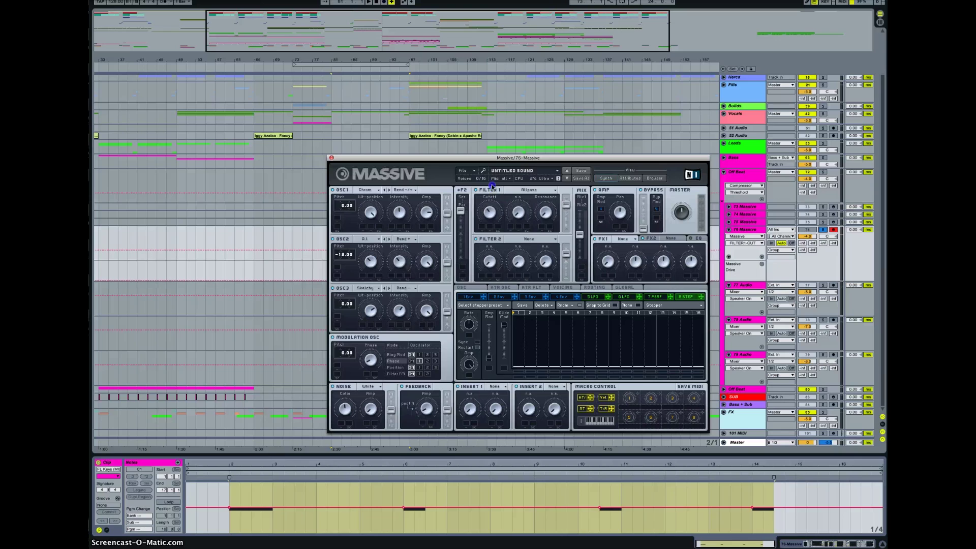
{"action": "left_click_drag", "start_coordinate": [552, 224], "coordinate": [570, 168]}
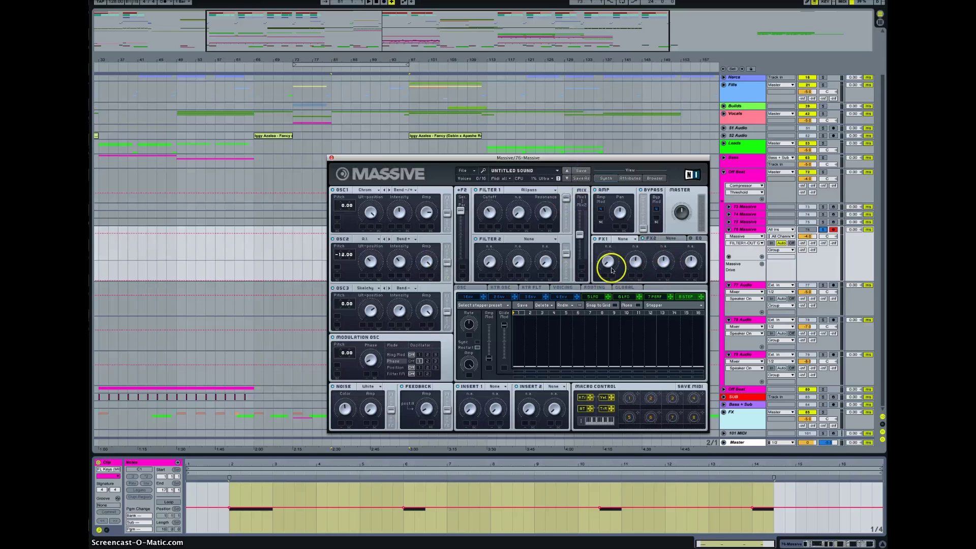
Load the Brauner Tube effect into the FX1 slot
{"action": "left_click", "coordinate": [621, 238]}
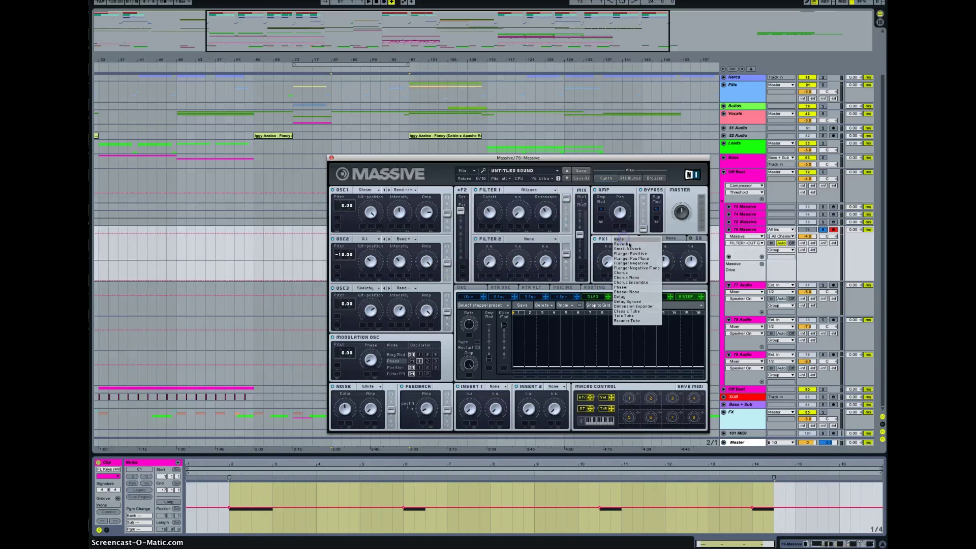
{"action": "left_click", "coordinate": [634, 320]}
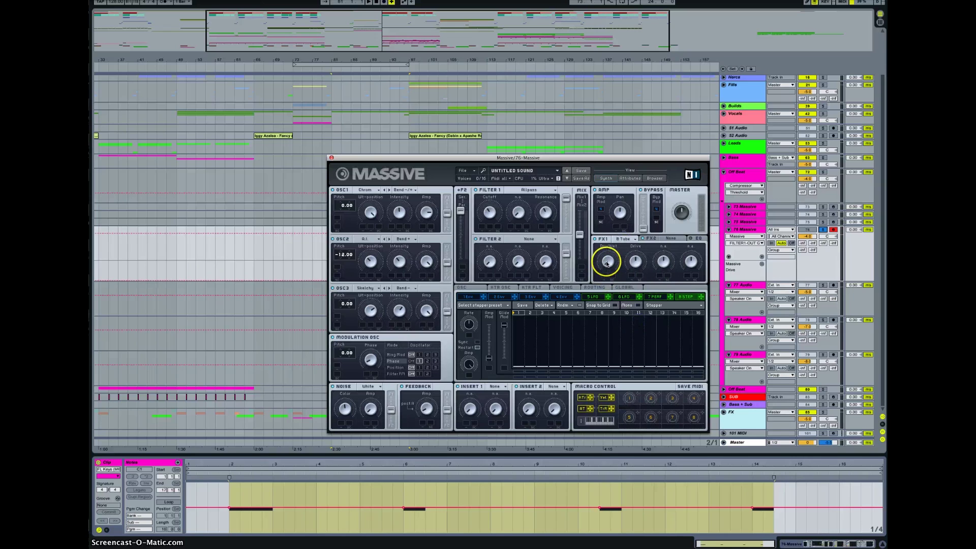
Adjust the Brauner Tube's dry/wet mix and drive in FX1
{"action": "left_click", "coordinate": [603, 259]}
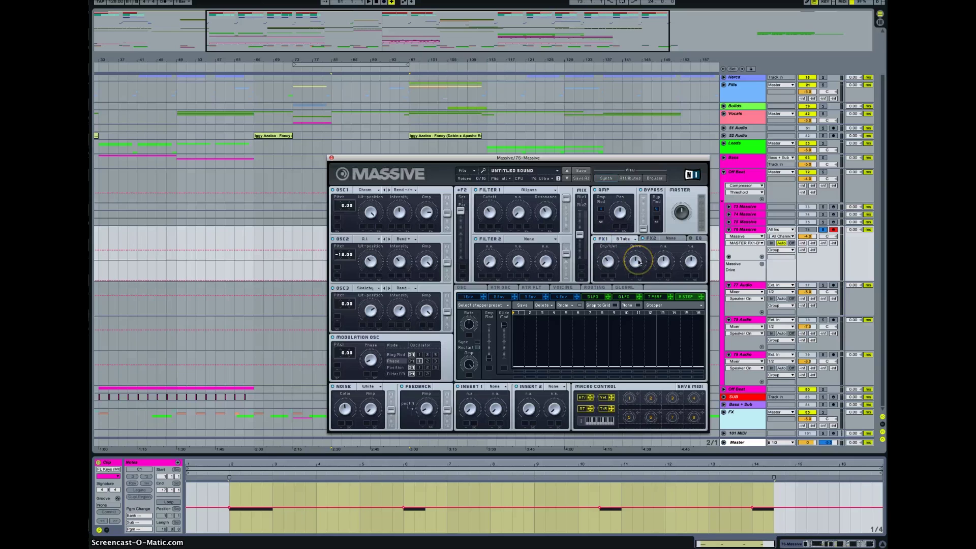
{"action": "left_click", "coordinate": [639, 262]}
{"action": "left_click", "coordinate": [596, 254]}
{"action": "left_click_drag", "start_coordinate": [596, 254], "coordinate": [600, 269]}
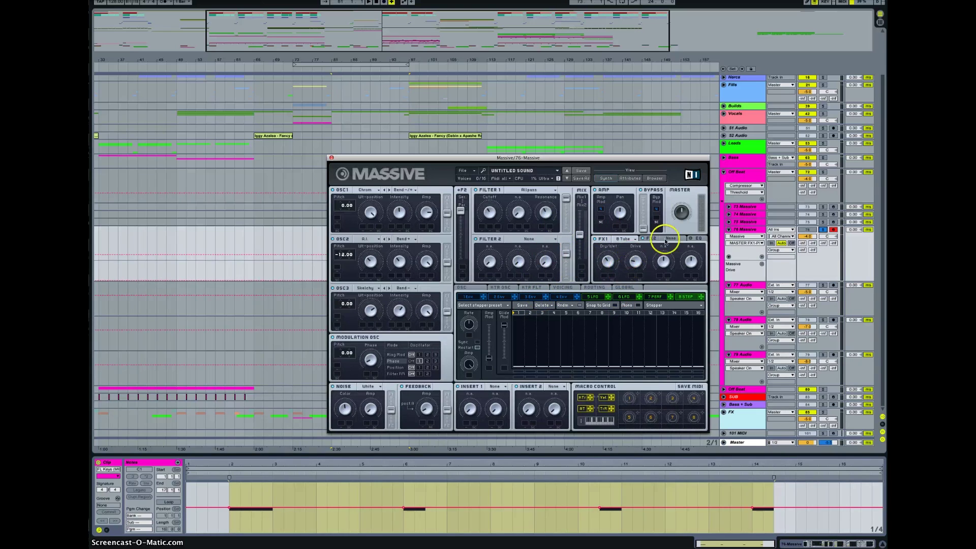
Load the Dimension Expander into the FX2 slot and adjust its dry/wet mix and size
{"action": "left_click", "coordinate": [668, 239]}
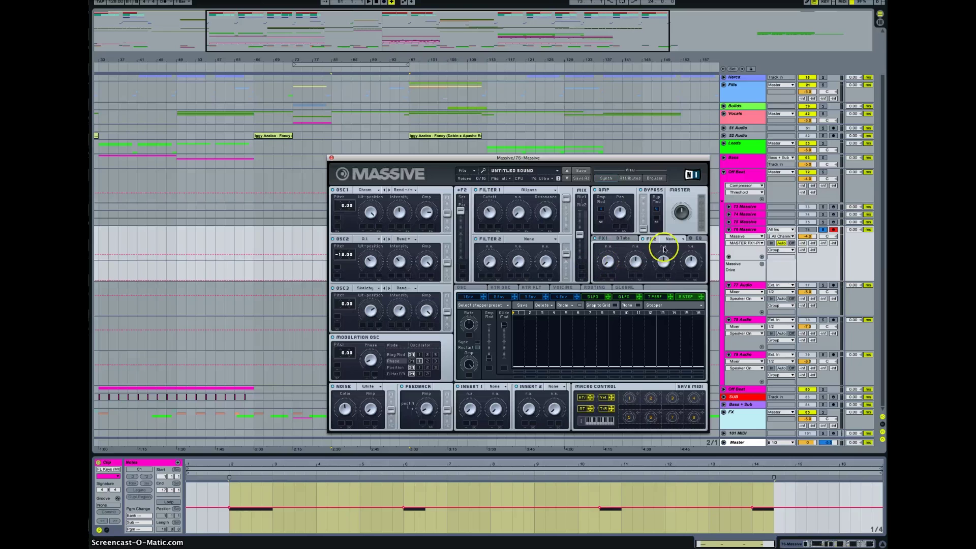
{"action": "left_click", "coordinate": [670, 239]}
{"action": "left_click", "coordinate": [673, 306]}
{"action": "left_click", "coordinate": [606, 262]}
{"action": "left_click", "coordinate": [643, 265]}
{"action": "left_click_drag", "start_coordinate": [643, 265], "coordinate": [632, 294]}
{"action": "left_click", "coordinate": [606, 260]}
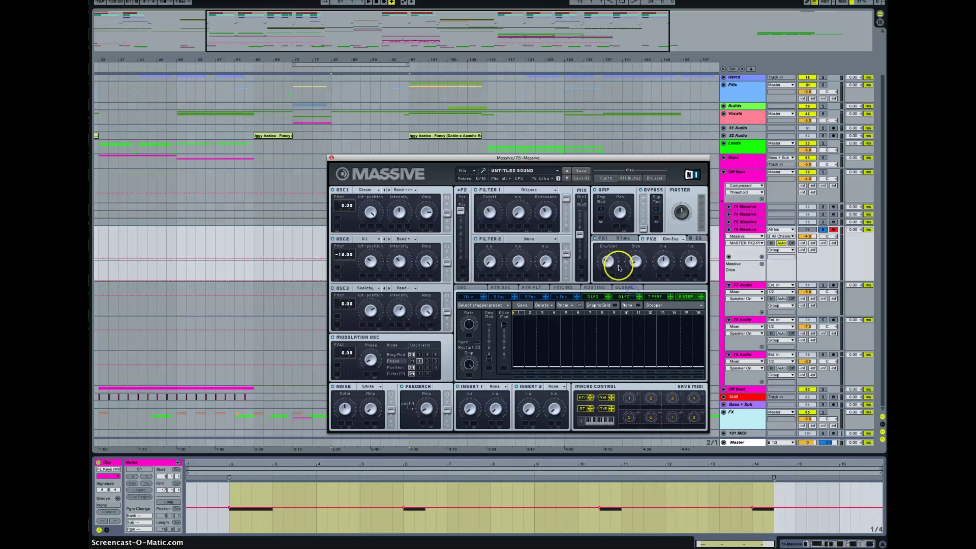
Adjust the EQ's high shelf and peak frequency
{"action": "left_click", "coordinate": [690, 239]}
{"action": "left_click", "coordinate": [669, 269]}
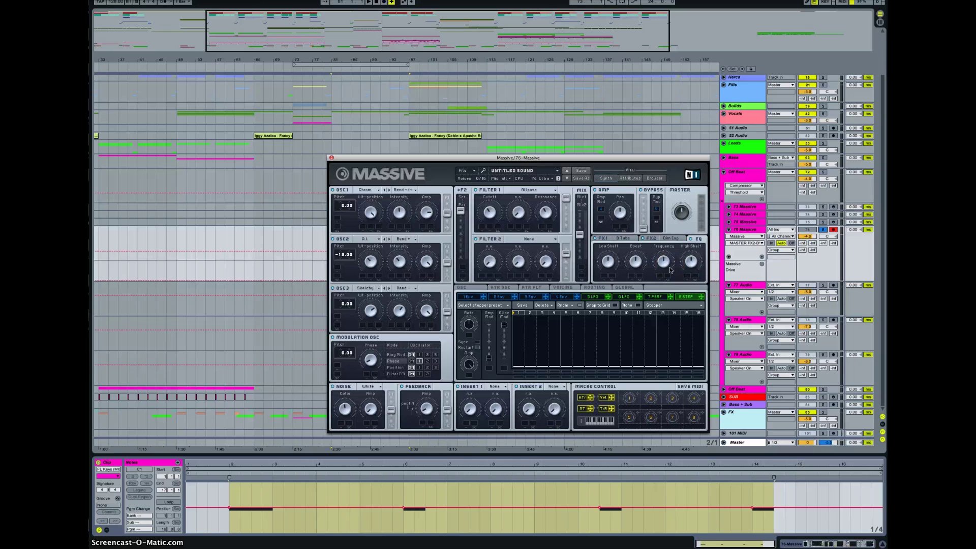
{"action": "left_click", "coordinate": [692, 262]}
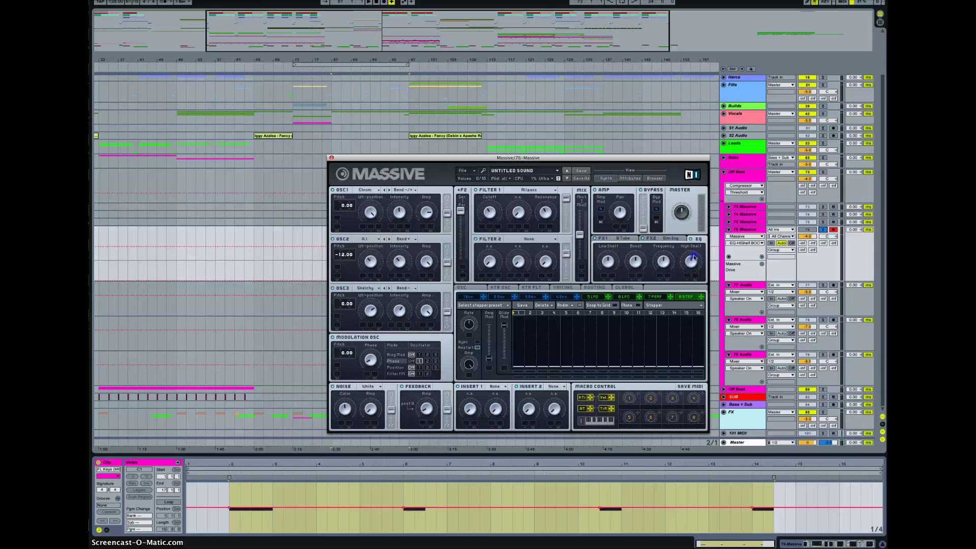
{"action": "left_click", "coordinate": [664, 262]}
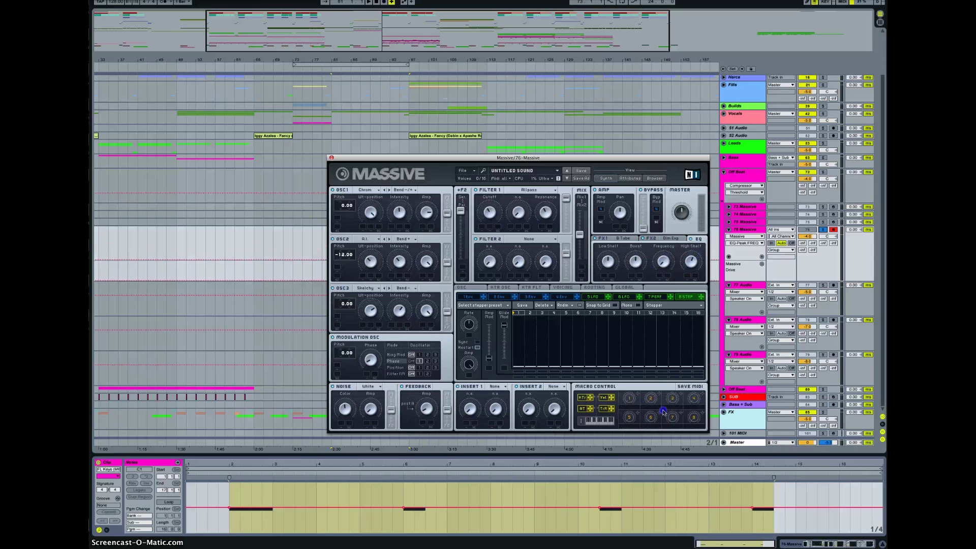
Raise envelope 4's decay level so the curve holds at full level until the release
{"action": "left_click", "coordinate": [466, 298]}
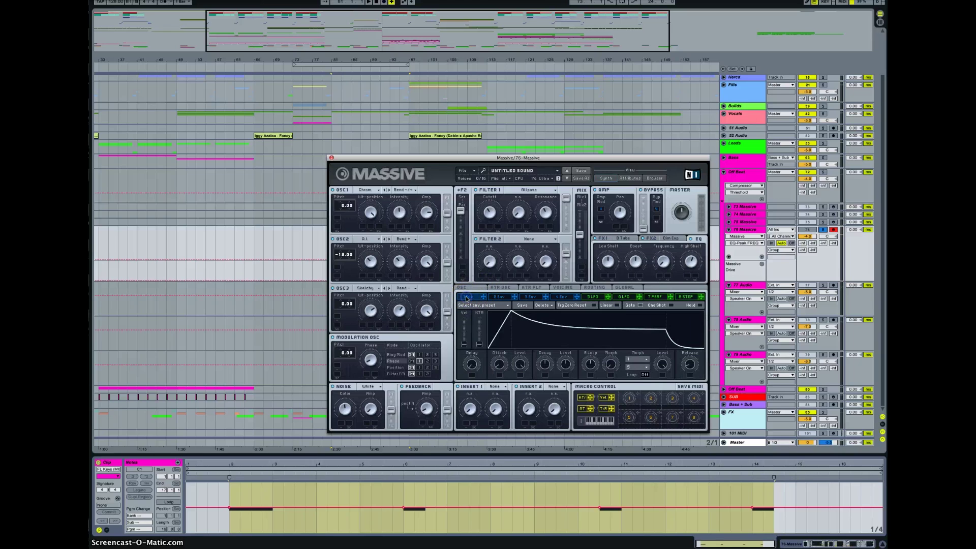
{"action": "left_click", "coordinate": [566, 298]}
{"action": "left_click", "coordinate": [648, 323]}
{"action": "key", "text": "XF86AudioRaiseVolume"}
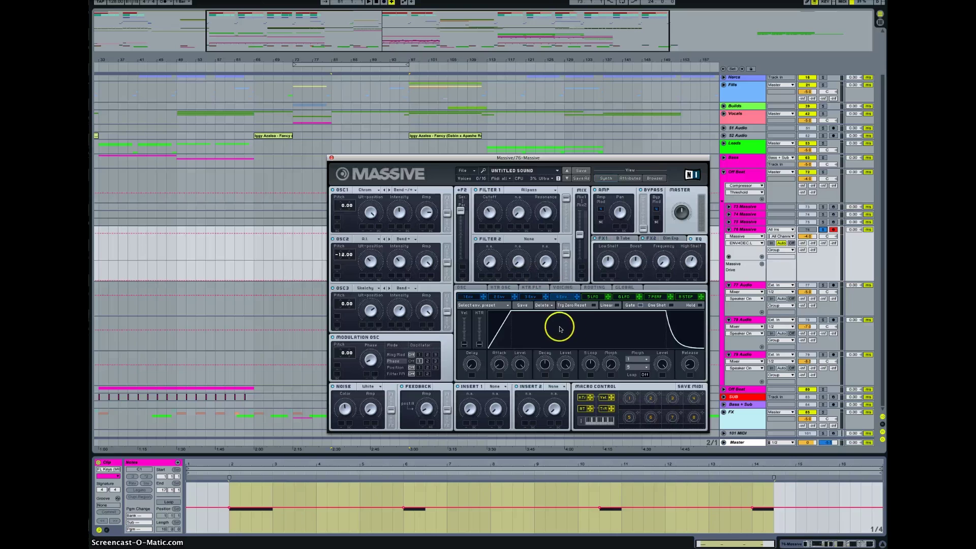
Sync LFO 5 to the tempo with a ratio of 2/1
{"action": "left_click", "coordinate": [590, 297]}
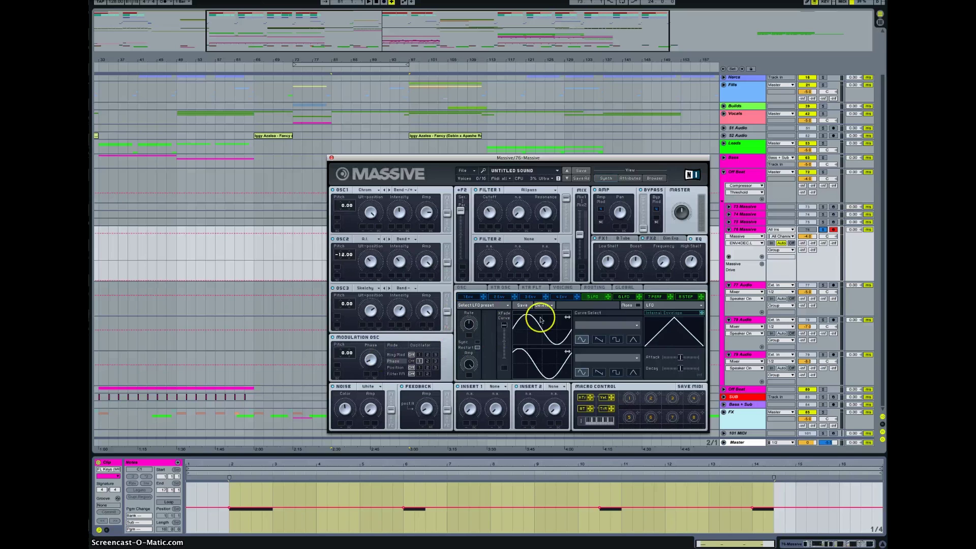
{"action": "left_click", "coordinate": [478, 341]}
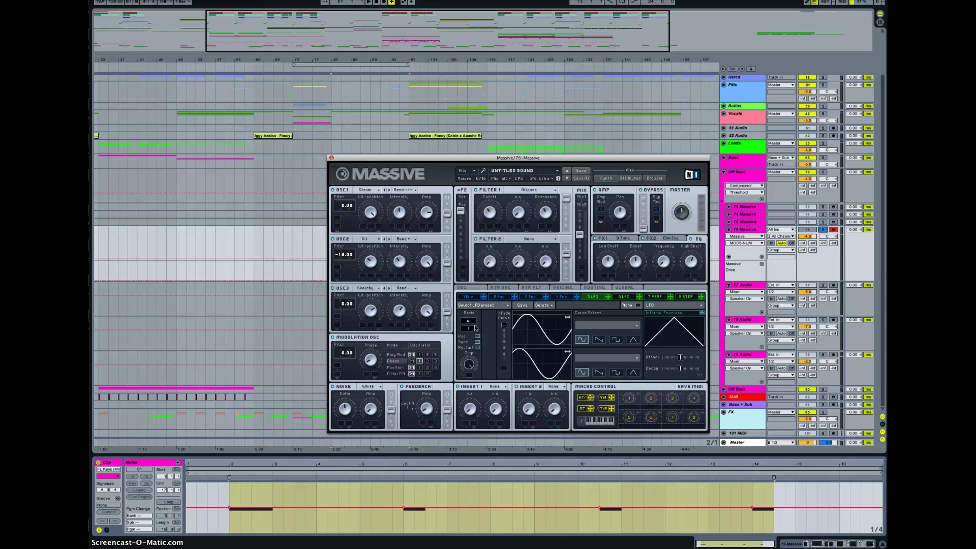
{"action": "left_click_drag", "start_coordinate": [549, 327], "coordinate": [588, 360]}
Set LFO 5's second curve to Bending 1 and raise its internal envelope's decay to the maximum
{"action": "left_click", "coordinate": [598, 359]}
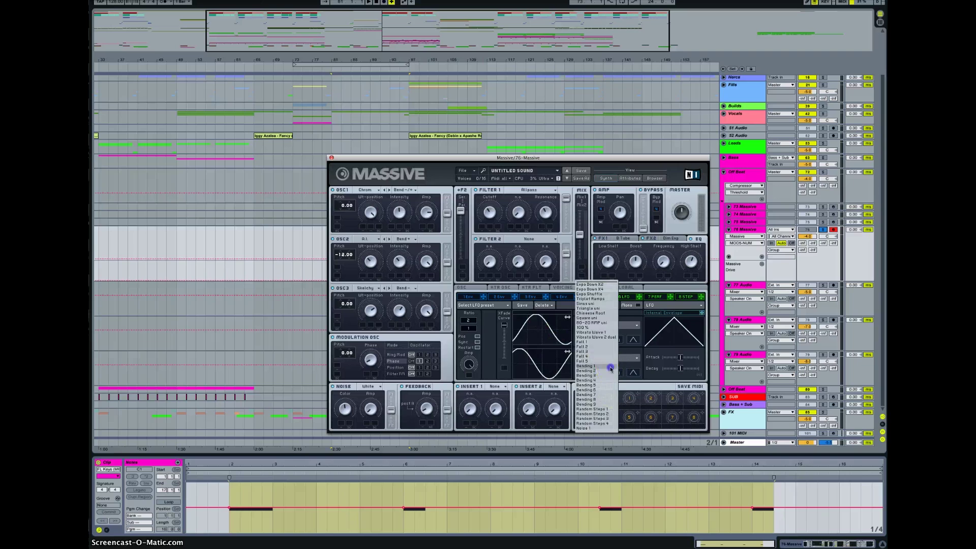
{"action": "left_click", "coordinate": [611, 368]}
{"action": "left_click_drag", "start_coordinate": [679, 368], "coordinate": [715, 316]}
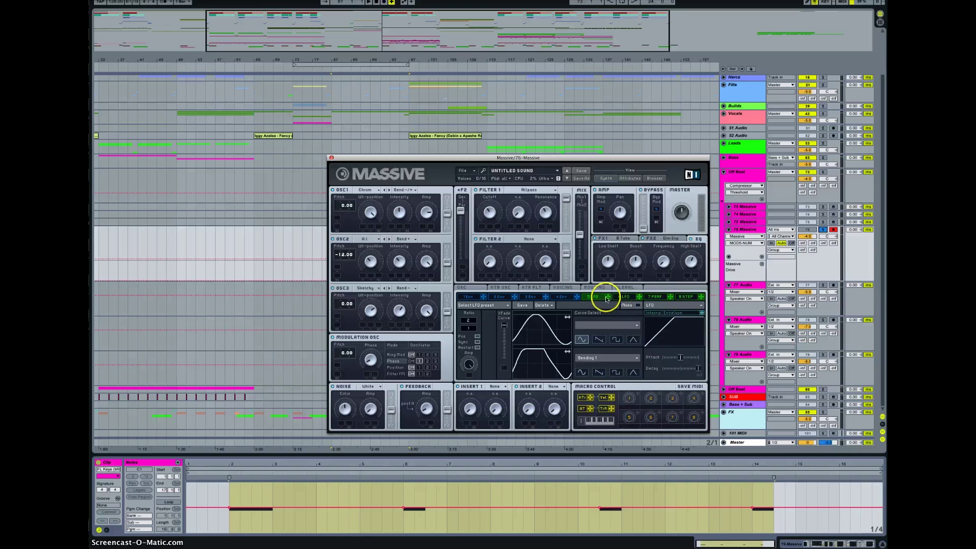
Assign LFO 5 to the wavetable position and intensity of oscillators 1 and 2, setting the modulation amounts
{"action": "left_click_drag", "start_coordinate": [458, 232], "coordinate": [370, 216]}
{"action": "left_click_drag", "start_coordinate": [607, 295], "coordinate": [390, 227]}
{"action": "left_click", "coordinate": [395, 216]}
{"action": "left_click_drag", "start_coordinate": [607, 295], "coordinate": [362, 276]}
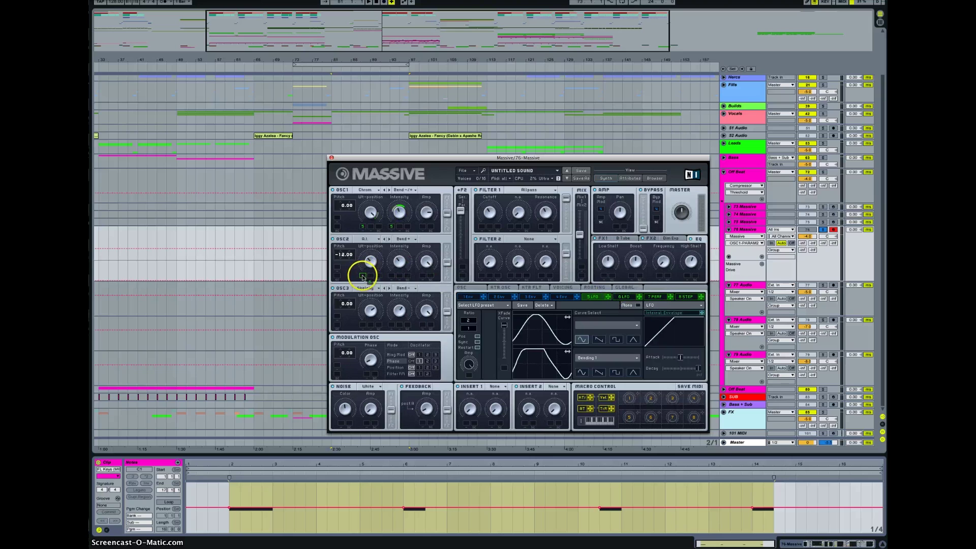
{"action": "left_click_drag", "start_coordinate": [610, 294], "coordinate": [391, 276]}
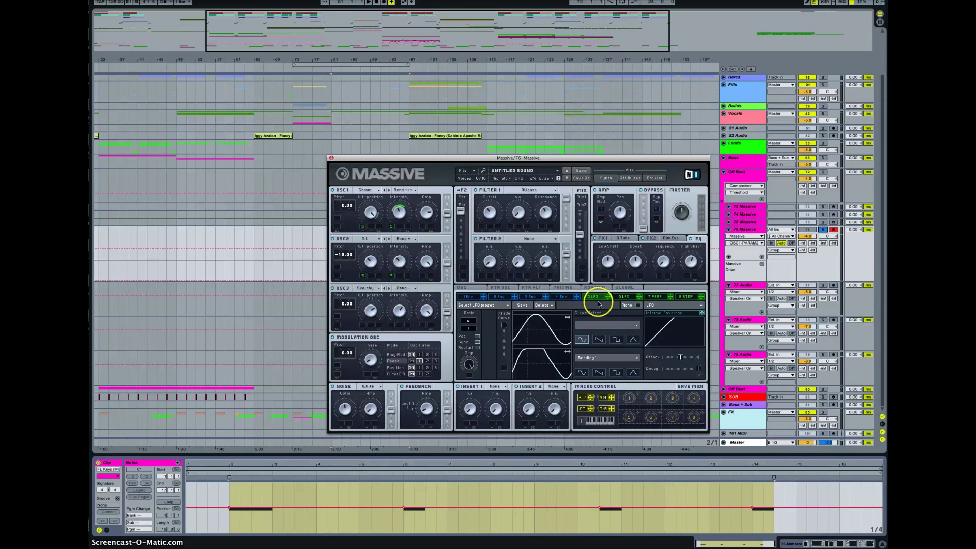
Assign LFO 5 to oscillator 3's wavetable position and intensity and to the noise color and amp, setting the modulation amounts
{"action": "left_click_drag", "start_coordinate": [607, 296], "coordinate": [397, 323]}
{"action": "left_click_drag", "start_coordinate": [607, 296], "coordinate": [365, 326]}
{"action": "left_click_drag", "start_coordinate": [608, 296], "coordinate": [362, 324]}
{"action": "left_click", "coordinate": [604, 296]}
{"action": "left_click_drag", "start_coordinate": [607, 297], "coordinate": [341, 424]}
{"action": "left_click_drag", "start_coordinate": [364, 406], "coordinate": [343, 424]}
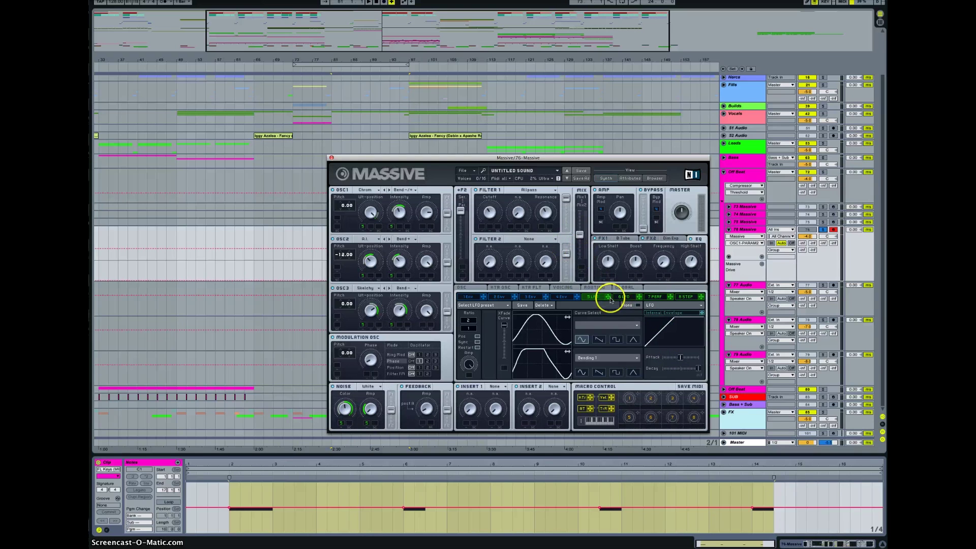
Assign LFO 5 to Filter 1's cutoff and the FX1 Brauner Tube's drive, setting the modulation amounts
{"action": "left_click_drag", "start_coordinate": [589, 290], "coordinate": [482, 228]}
{"action": "left_click_drag", "start_coordinate": [607, 296], "coordinate": [512, 230]}
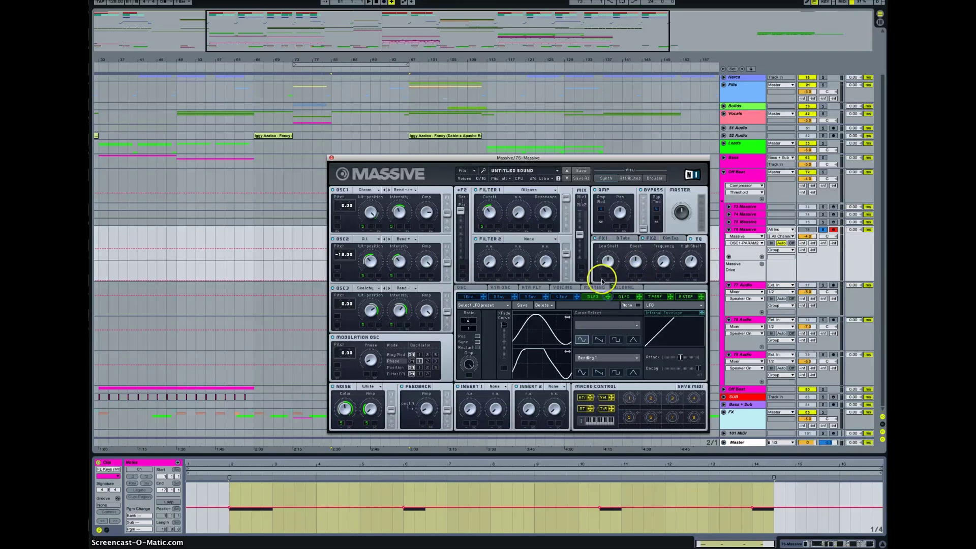
{"action": "left_click", "coordinate": [603, 238]}
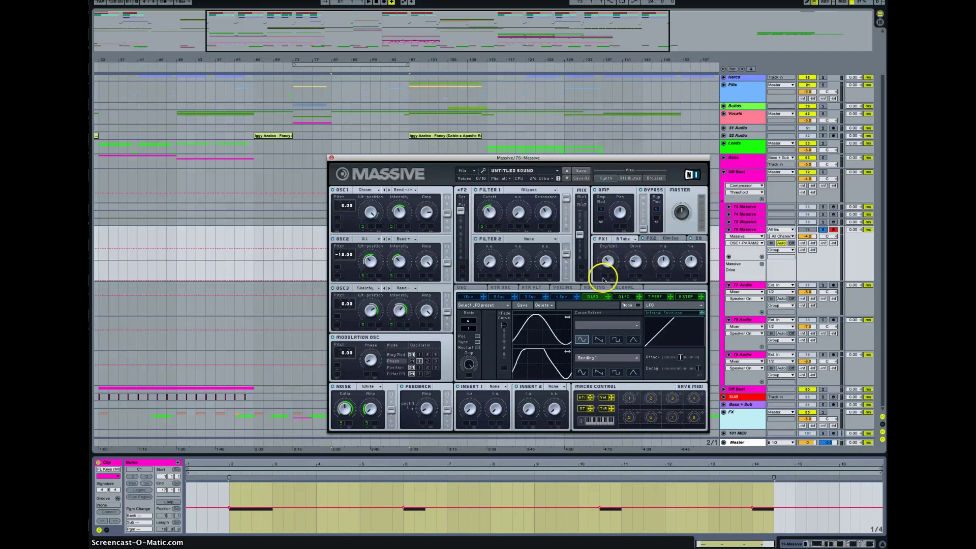
{"action": "left_click_drag", "start_coordinate": [606, 284], "coordinate": [634, 277]}
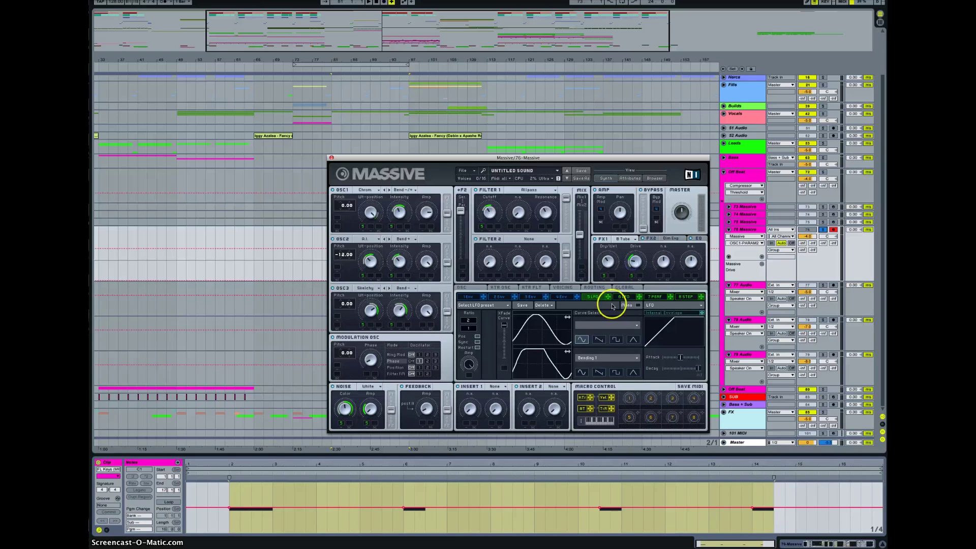
Change modulator 6 from an LFO to a Performer
{"action": "left_click", "coordinate": [682, 297]}
{"action": "left_click", "coordinate": [681, 305]}
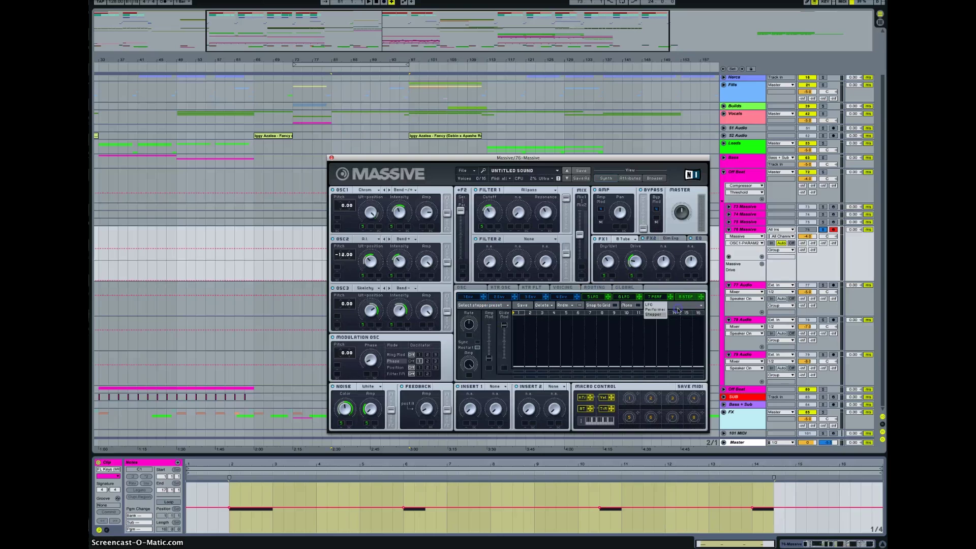
{"action": "left_click", "coordinate": [627, 299]}
{"action": "left_click", "coordinate": [651, 307]}
{"action": "left_click", "coordinate": [658, 310]}
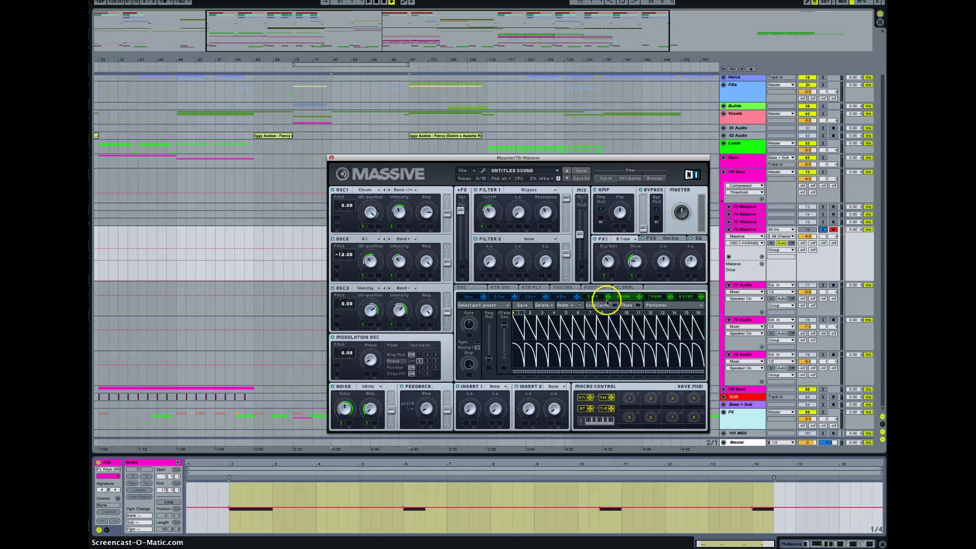
Load rounded curves into the first eight steps of Performer 6's upper row
{"action": "left_click", "coordinate": [604, 304]}
{"action": "left_click_drag", "start_coordinate": [469, 335], "coordinate": [517, 322]}
{"action": "left_click", "coordinate": [575, 304]}
{"action": "left_click", "coordinate": [477, 338]}
{"action": "left_click_drag", "start_coordinate": [530, 316], "coordinate": [579, 323]}
{"action": "left_click_drag", "start_coordinate": [483, 341], "coordinate": [483, 341]}
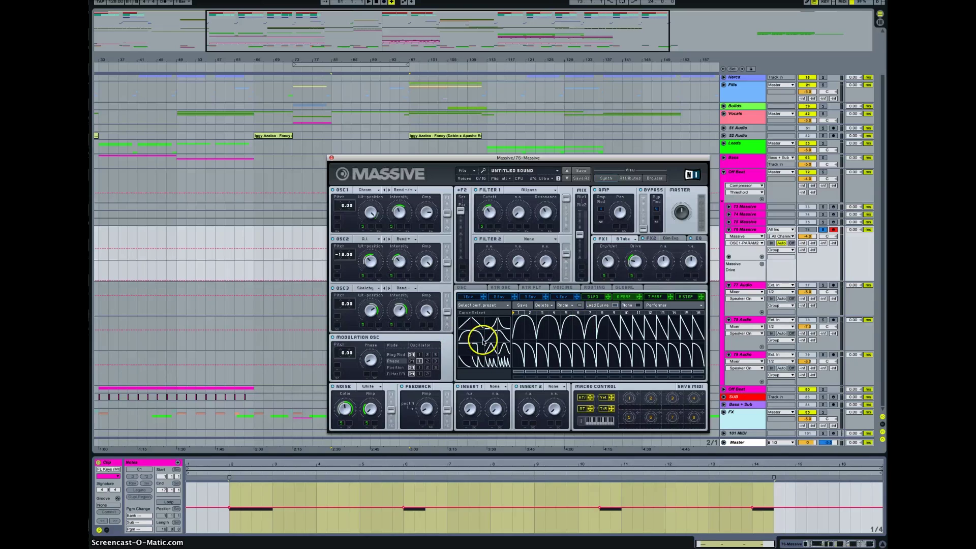
{"action": "left_click", "coordinate": [617, 306]}
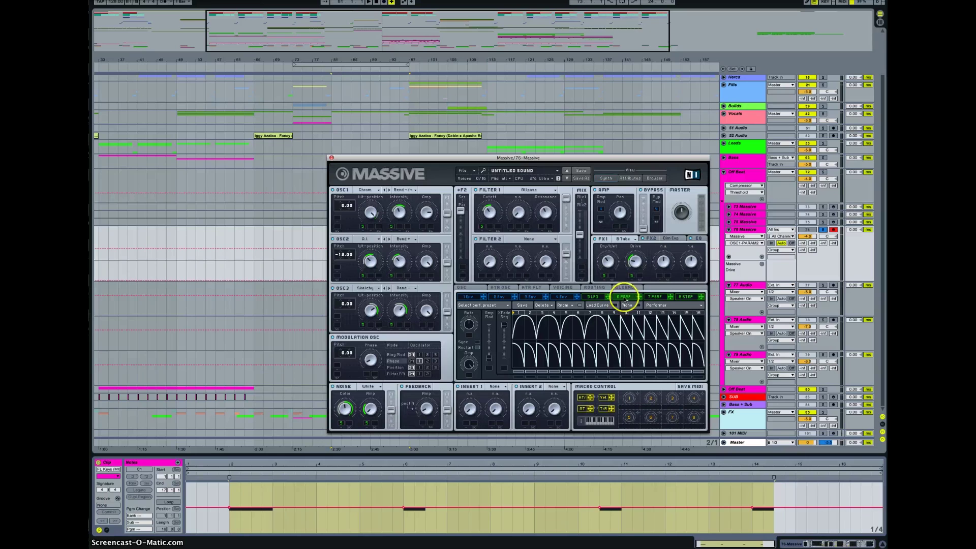
Sync Performer 6, adjust its ratio denominator and assign it to the amp modulation
{"action": "left_click", "coordinate": [478, 345]}
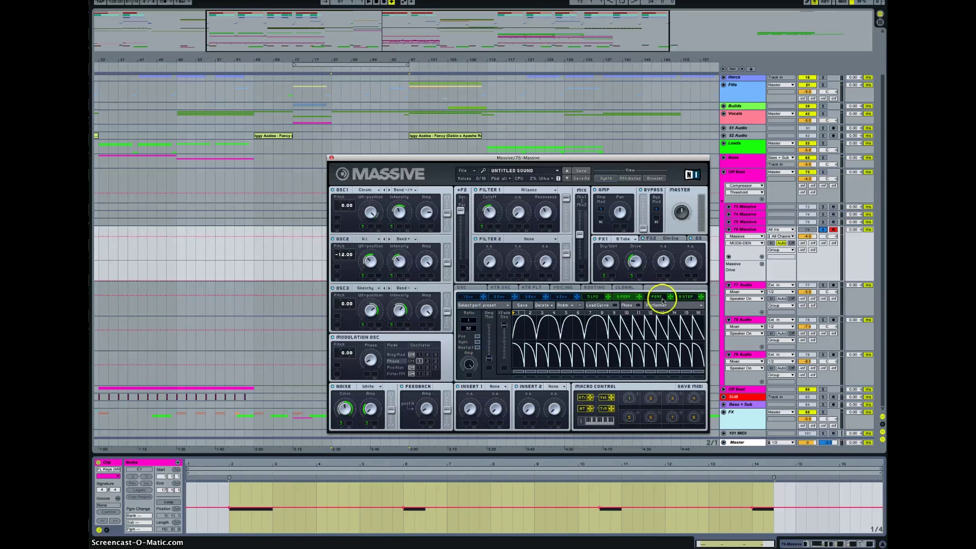
{"action": "left_click_drag", "start_coordinate": [639, 298], "coordinate": [600, 219]}
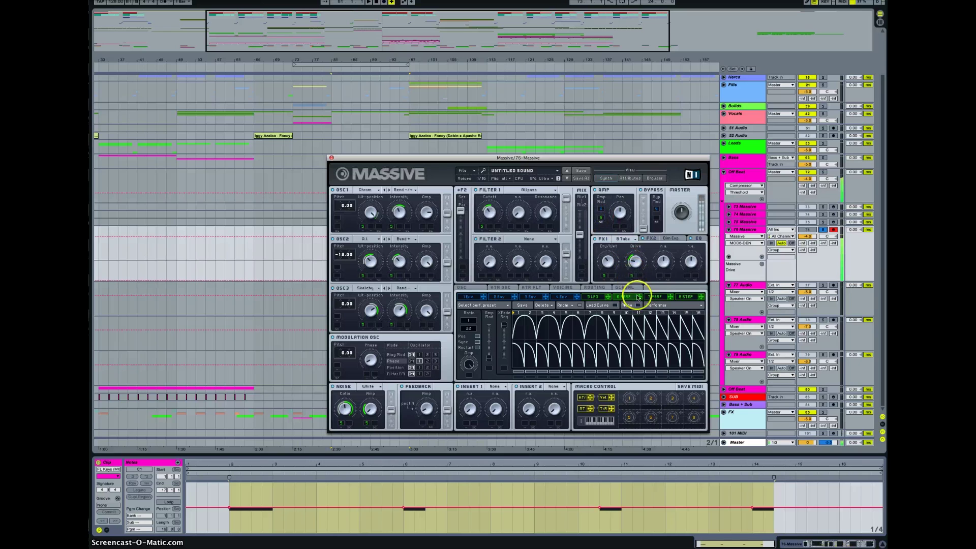
{"action": "left_click_drag", "start_coordinate": [690, 314], "coordinate": [610, 315]}
{"action": "left_click", "coordinate": [633, 355]}
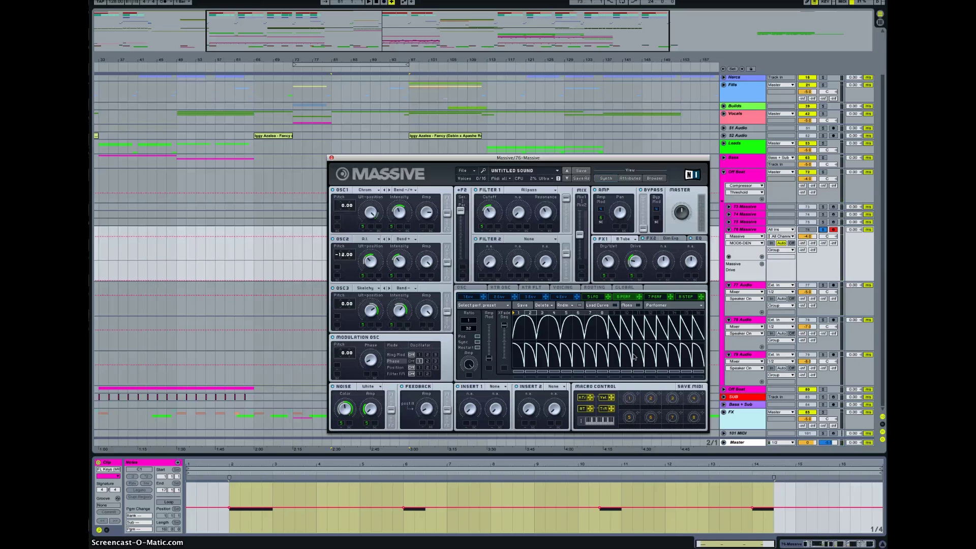
{"action": "key", "text": "XF86AudioRaiseVolume"}
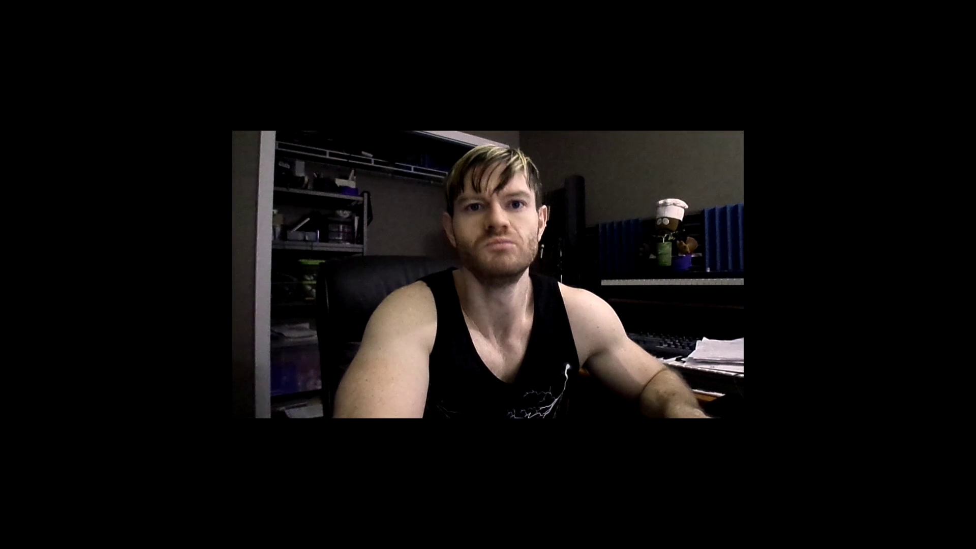